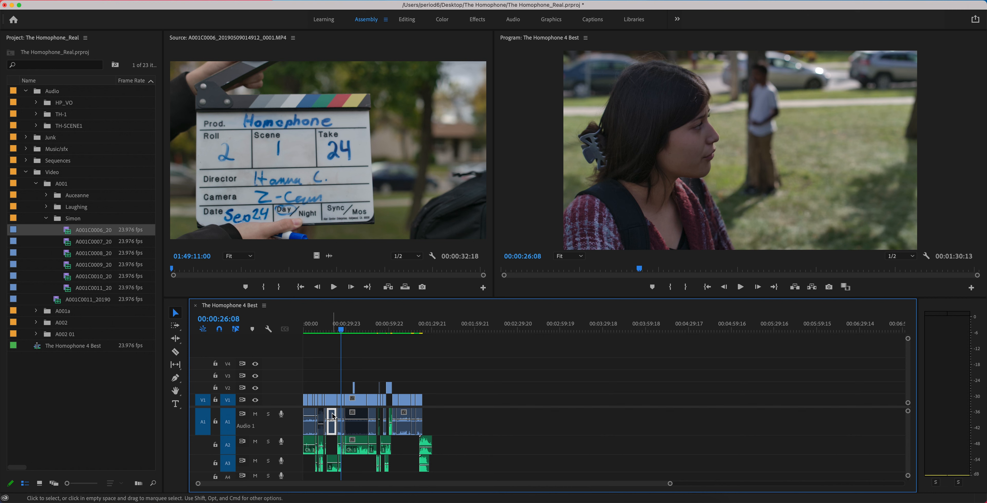
- Examine the audio clips on tracks A1, A2 and A3 of the edited sequence
{"action": "left_click", "coordinate": [332, 402]}
{"action": "left_click", "coordinate": [331, 415]}
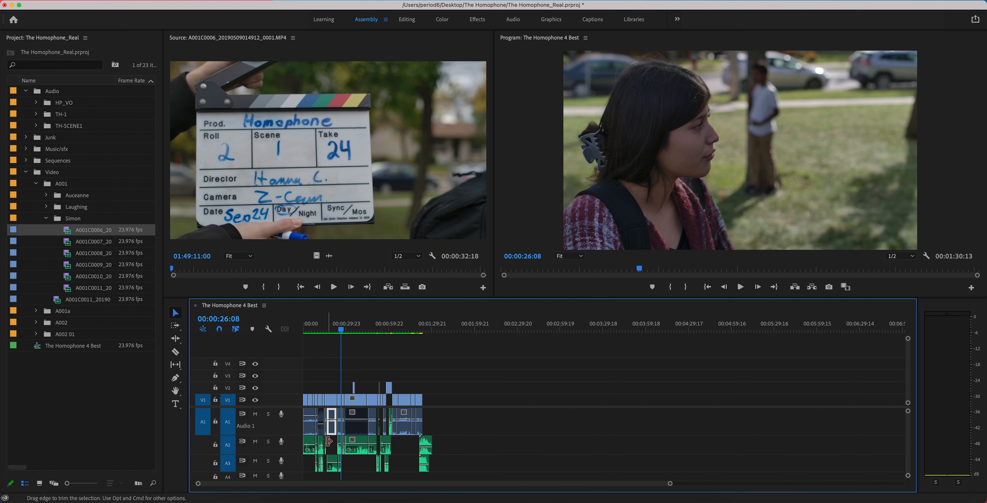
{"action": "left_click", "coordinate": [332, 462]}
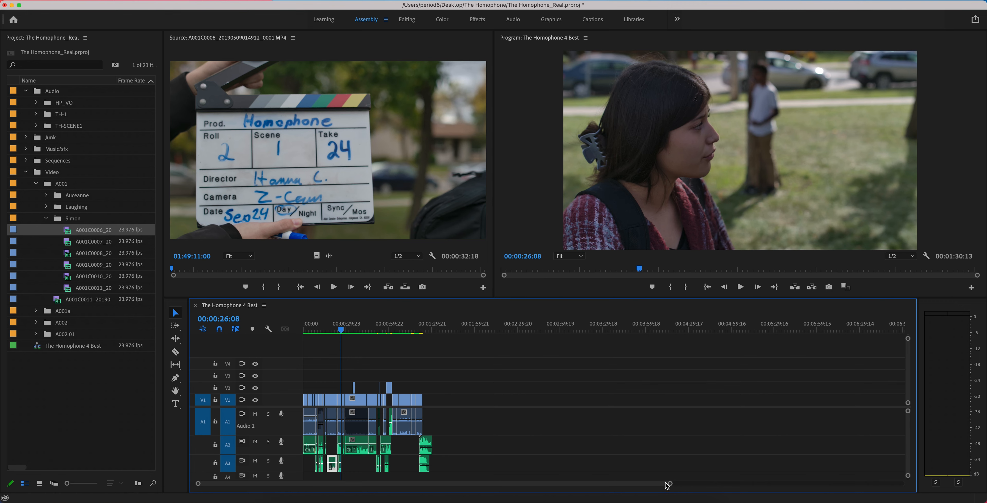
{"action": "left_click_drag", "start_coordinate": [668, 484], "coordinate": [529, 465]}
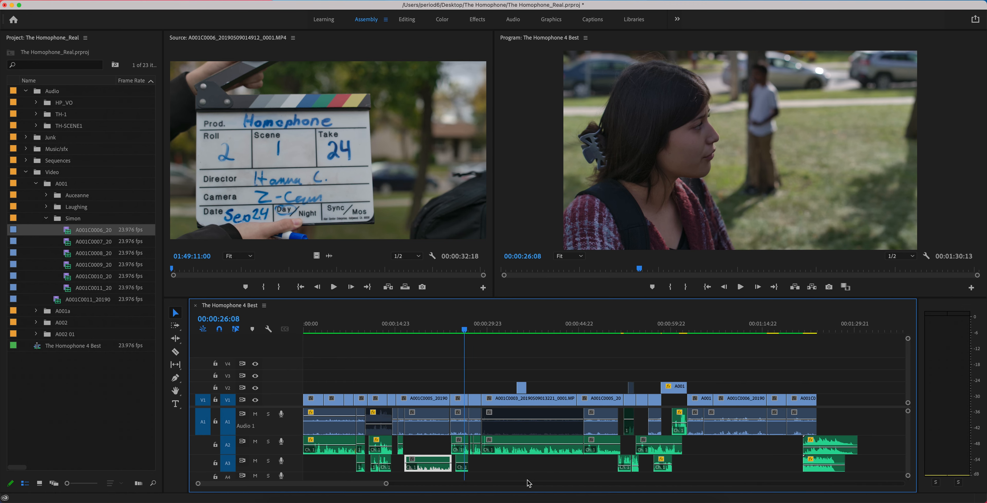
{"action": "left_click", "coordinate": [517, 453]}
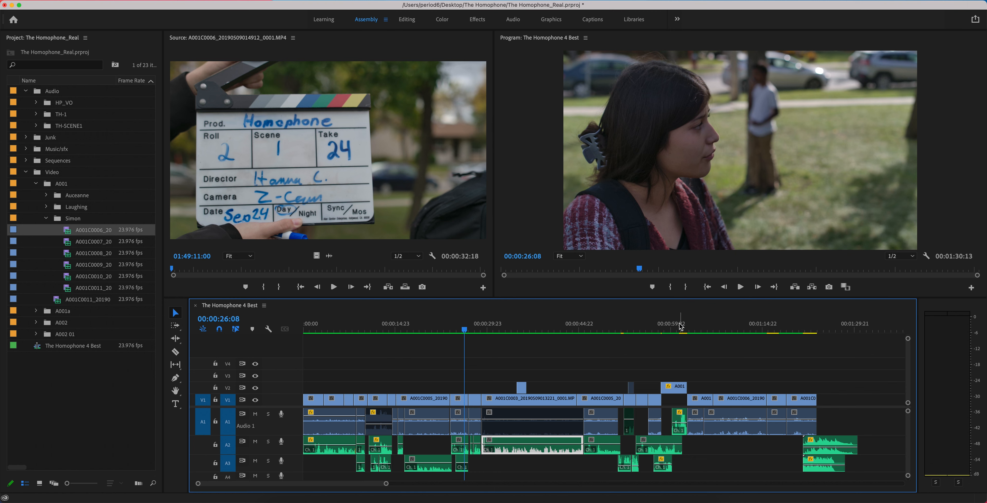
- Move the sequence playhead to 00:01:12:12 and select the A001C0006 clip there
{"action": "left_click", "coordinate": [691, 328]}
{"action": "left_click_drag", "start_coordinate": [698, 328], "coordinate": [747, 330]}
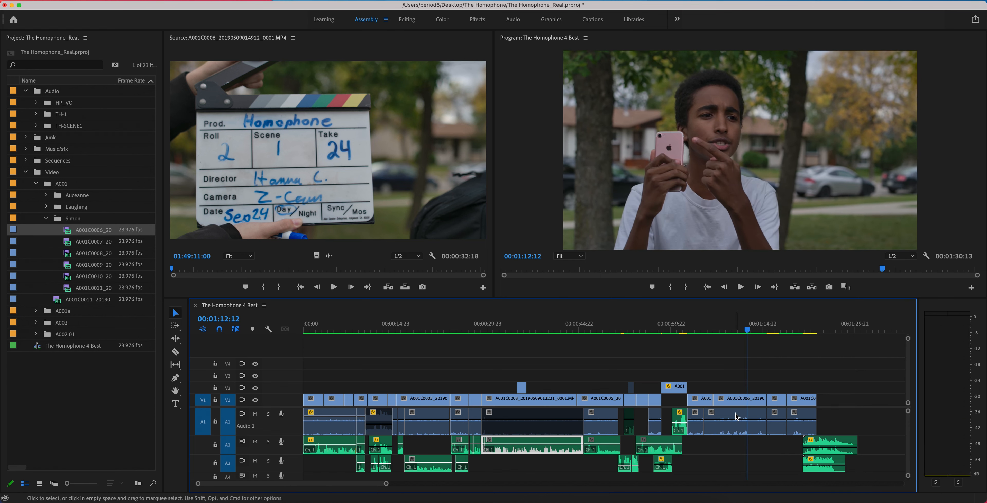
{"action": "left_click", "coordinate": [748, 428]}
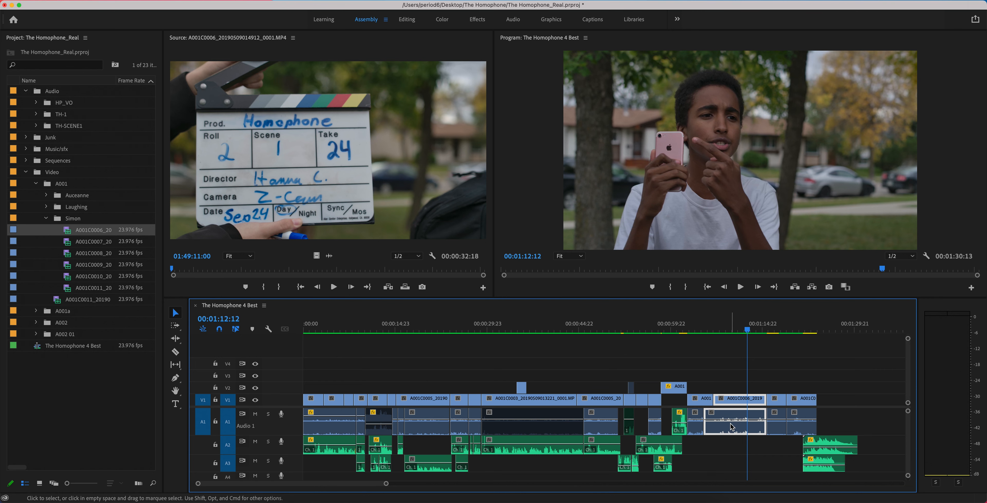
{"action": "mouse_move", "coordinate": [386, 484]}
{"action": "left_mouse_down"}
{"action": "mouse_move", "coordinate": [350, 484]}
{"action": "mouse_move", "coordinate": [368, 485]}
{"action": "left_mouse_up"}
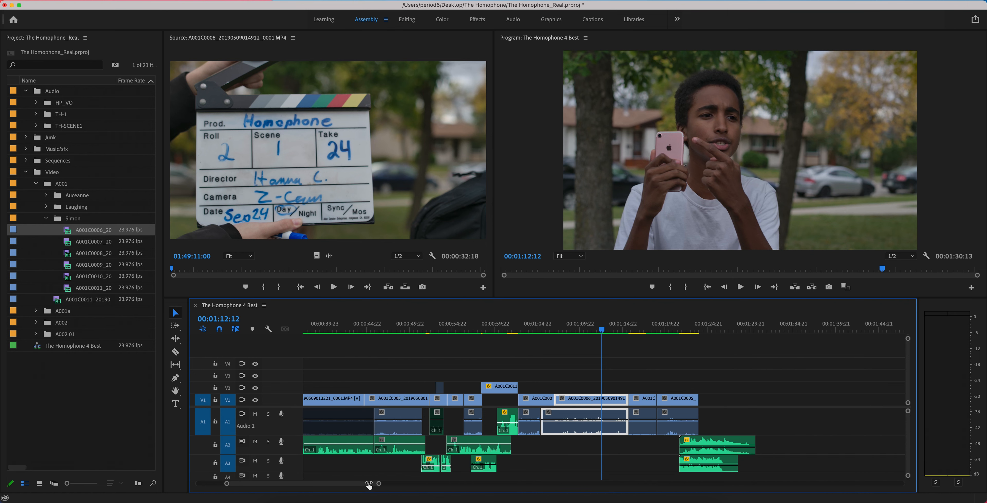
{"action": "left_click_drag", "start_coordinate": [369, 485], "coordinate": [523, 484]}
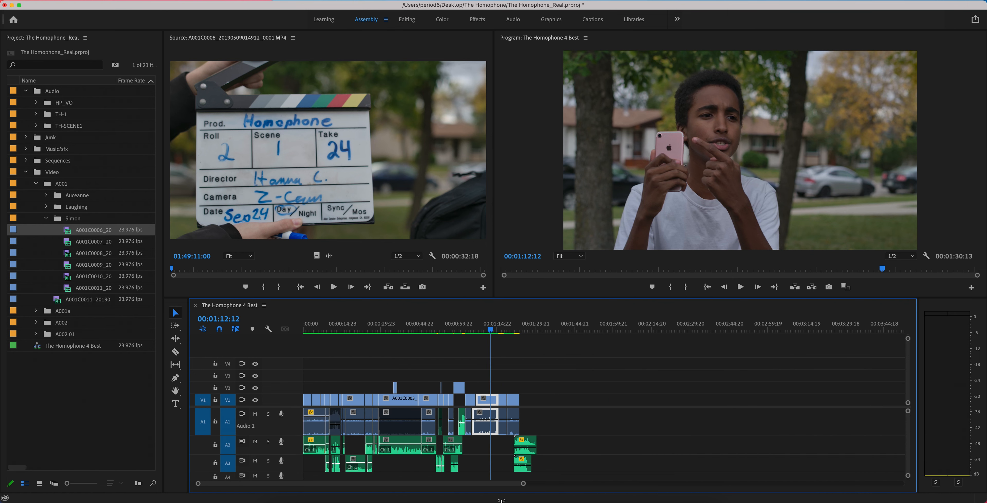
- Reveal the selected clip in the project and place A001C0006 on V1 and A1 at about 00:02:20:08, past the sequence's end
{"action": "right_click", "coordinate": [491, 404]}
{"action": "scroll", "coordinate": [518, 478], "scroll_direction": "down", "scroll_amount": 10}
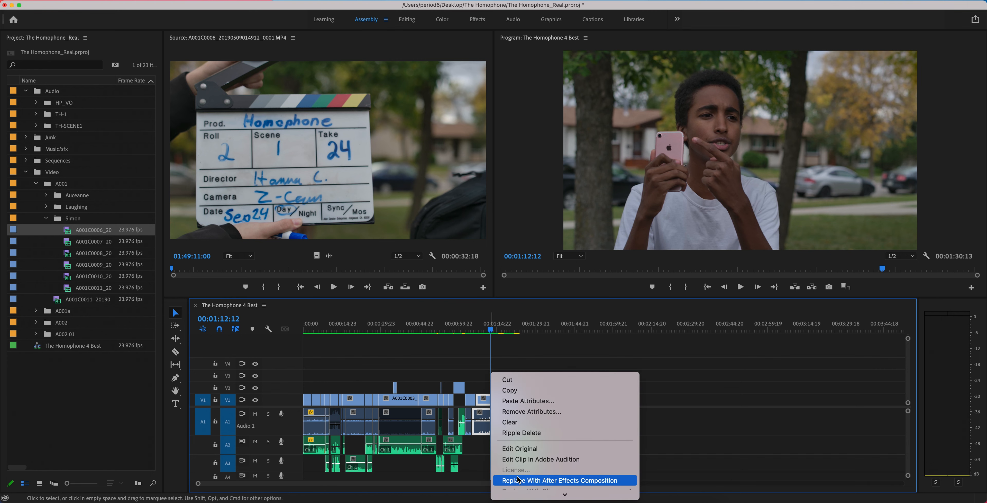
{"action": "scroll", "coordinate": [518, 479], "scroll_direction": "down", "scroll_amount": 5}
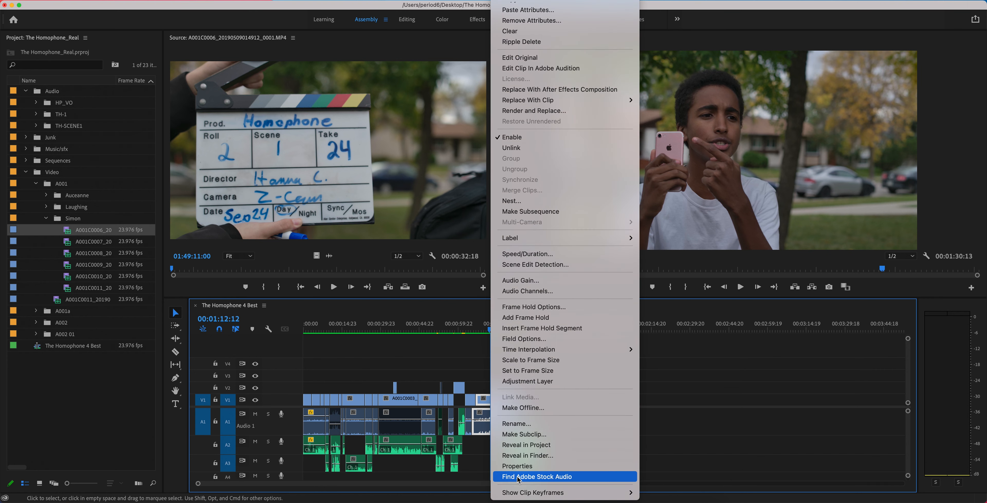
{"action": "left_click", "coordinate": [519, 445]}
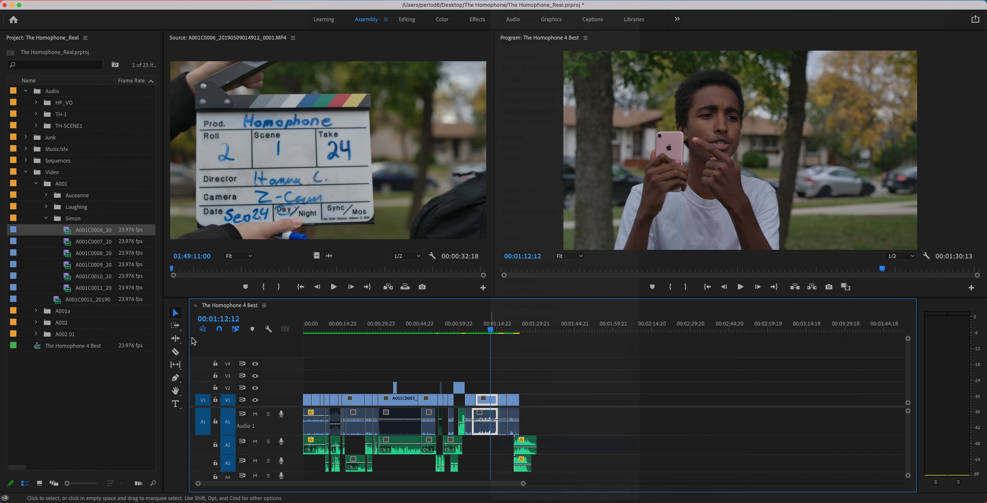
{"action": "double_click", "coordinate": [68, 232]}
{"action": "left_click_drag", "start_coordinate": [68, 232], "coordinate": [662, 426]}
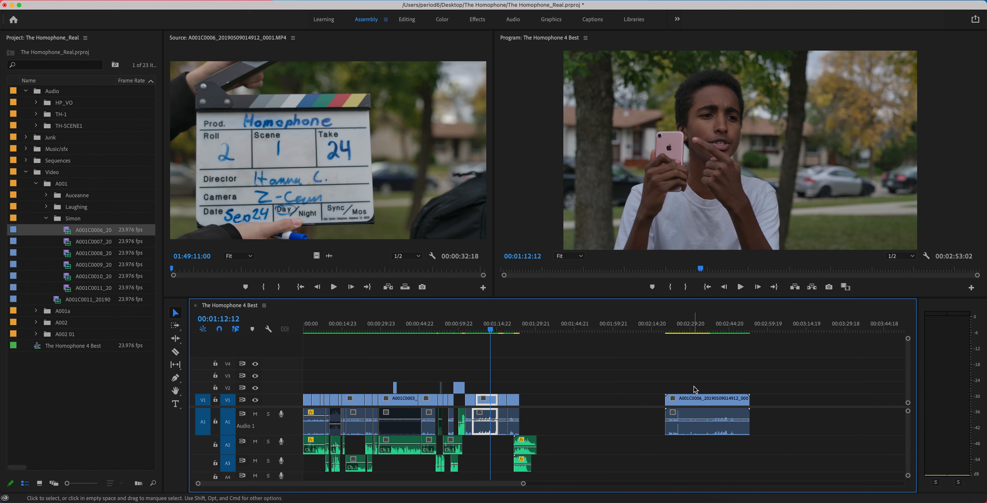
- Open the newly placed A001C0006 clip in the Source Monitor and play it through the clapperboard closing
{"action": "left_click", "coordinate": [695, 421]}
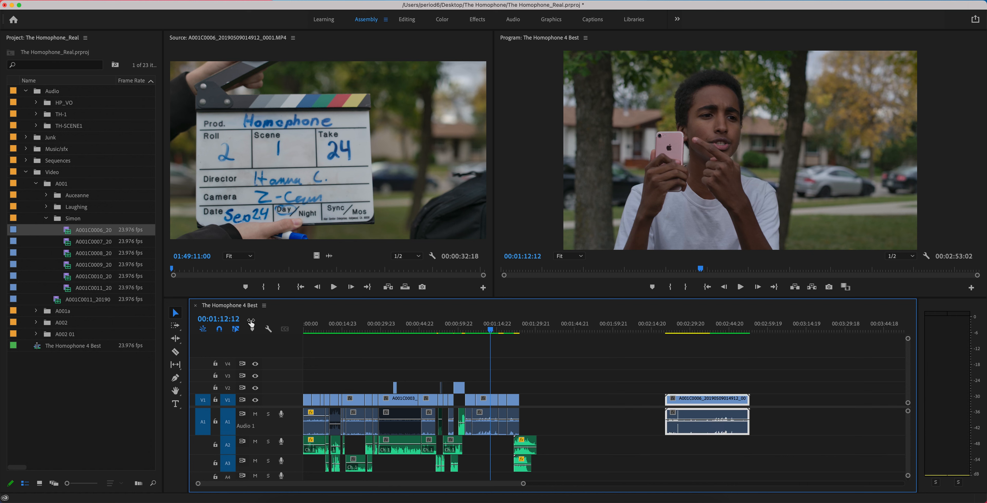
{"action": "double_click", "coordinate": [702, 400]}
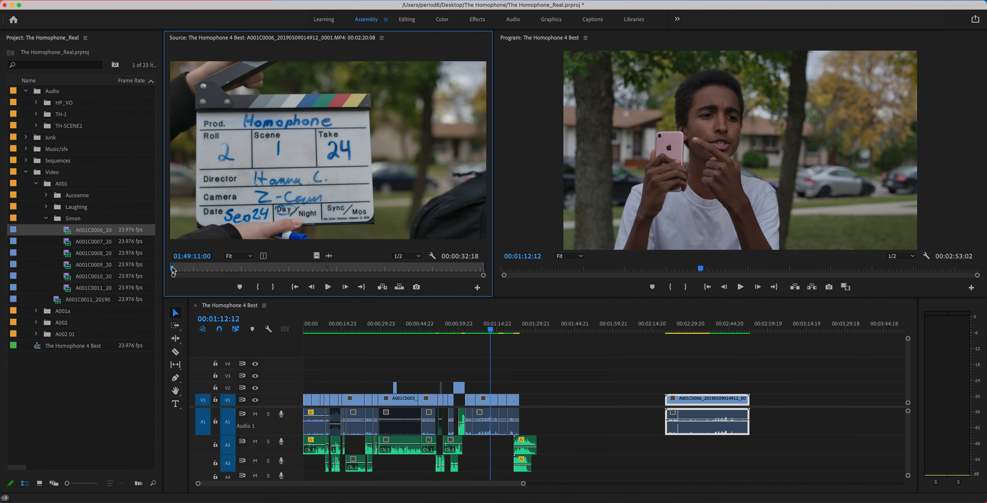
{"action": "left_click_drag", "start_coordinate": [173, 266], "coordinate": [181, 268]}
{"action": "key", "text": "Right"}
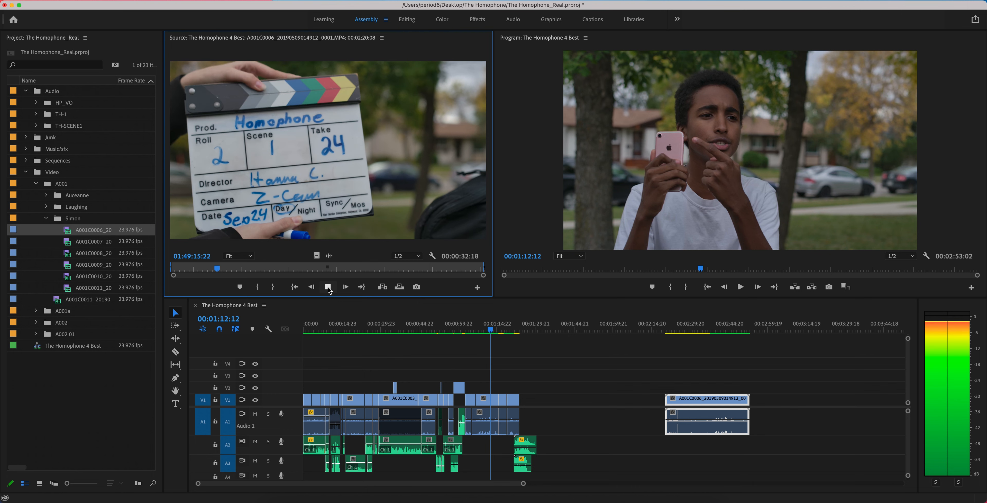
{"action": "key", "text": "space"}
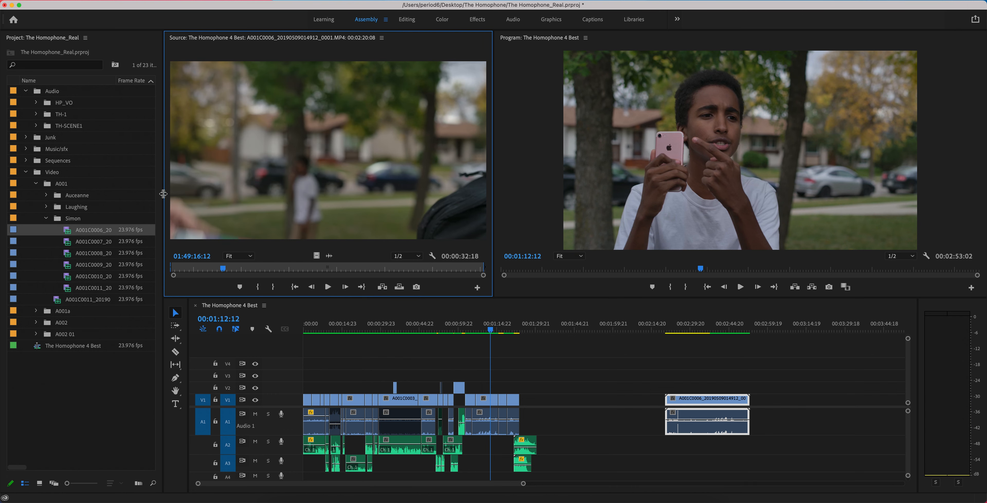
- Collapse the Video bin, expand the TH-SCENE1 audio bin and load TH-SCENE1T24_1.WAV into the Source Monitor
{"action": "left_click", "coordinate": [25, 172]}
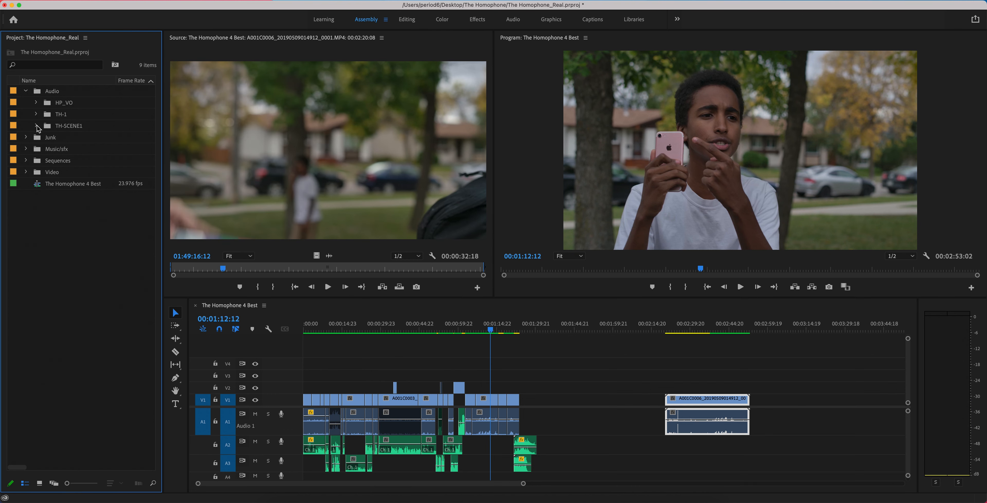
{"action": "left_click", "coordinate": [36, 126]}
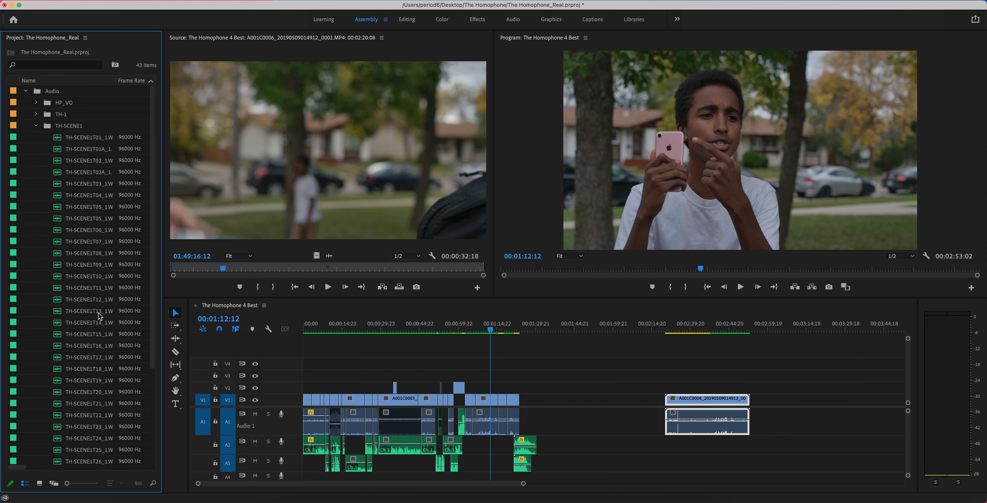
{"action": "scroll", "coordinate": [101, 316], "scroll_direction": "down", "scroll_amount": 5}
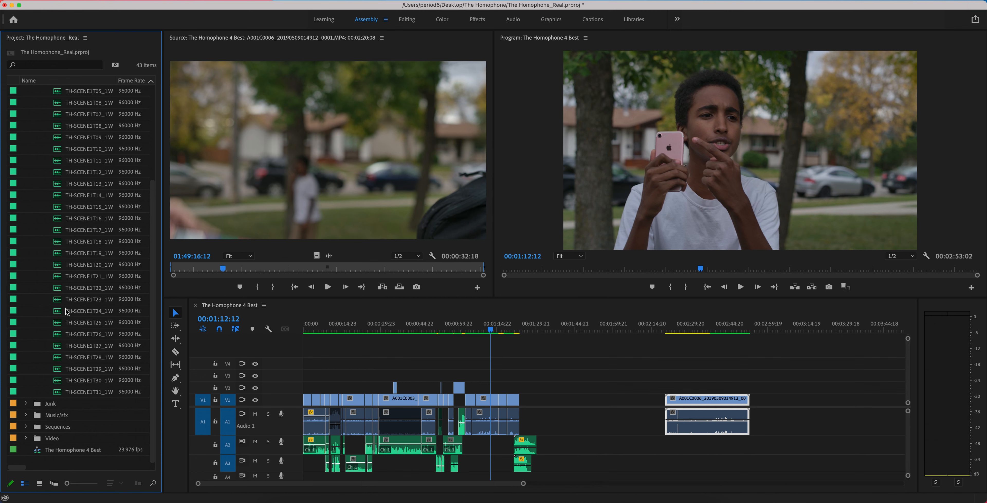
{"action": "left_click", "coordinate": [86, 311]}
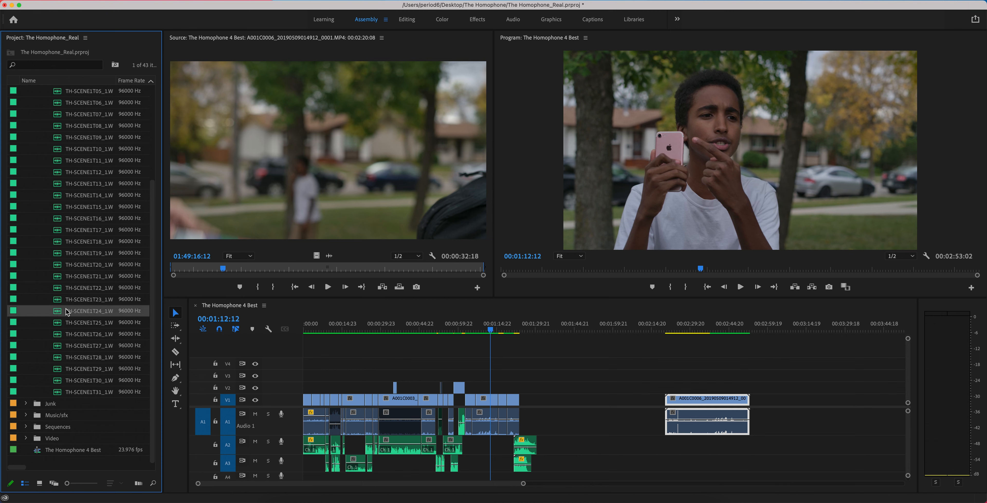
{"action": "left_click_drag", "start_coordinate": [59, 313], "coordinate": [191, 220]}
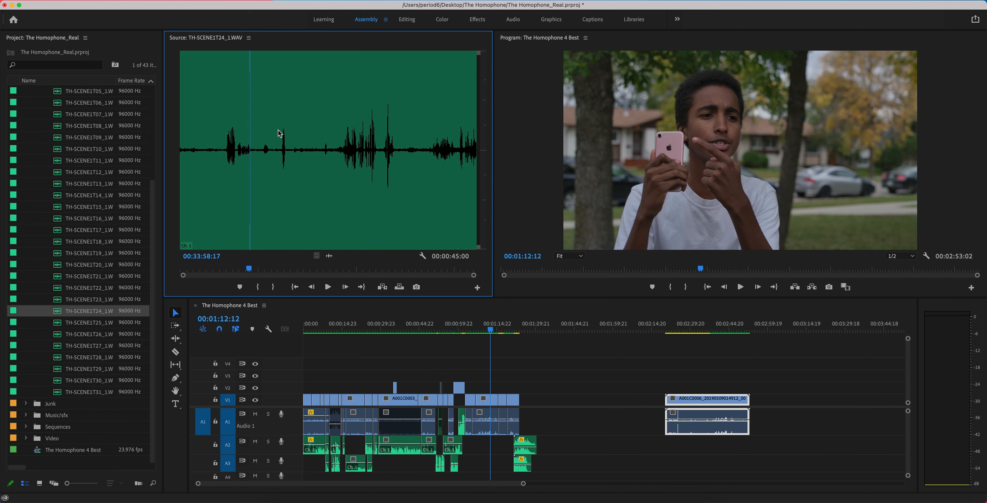
- Play the take 24 audio from before the first speech through the clap spike
{"action": "left_click_drag", "start_coordinate": [238, 179], "coordinate": [225, 177]}
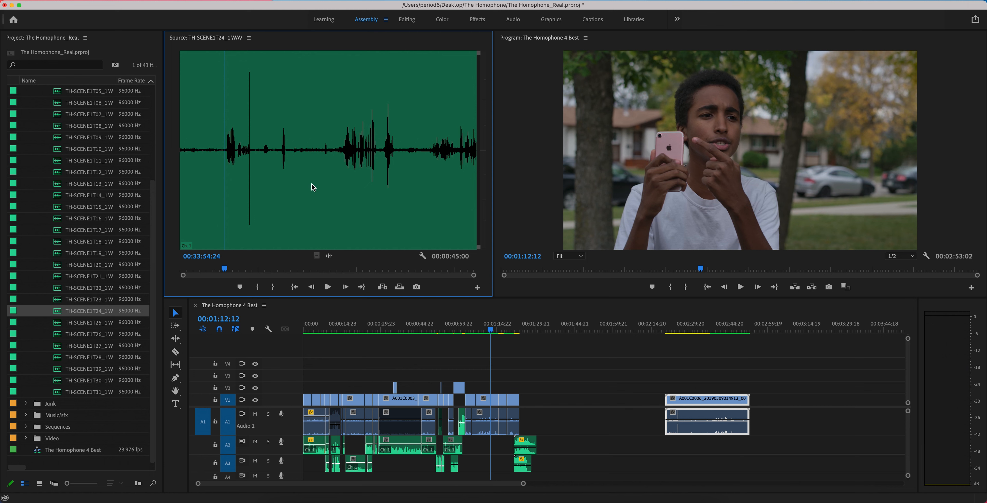
{"action": "key", "text": "space"}
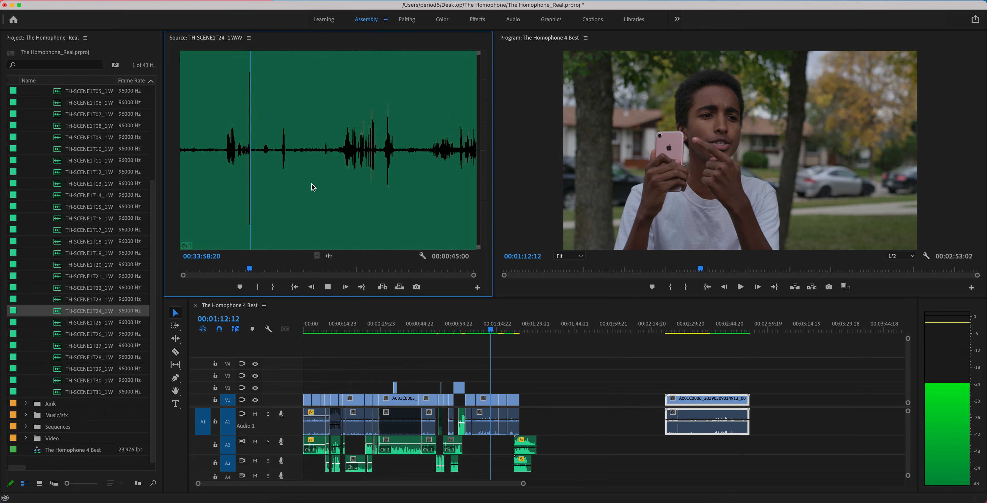
{"action": "key", "text": "space"}
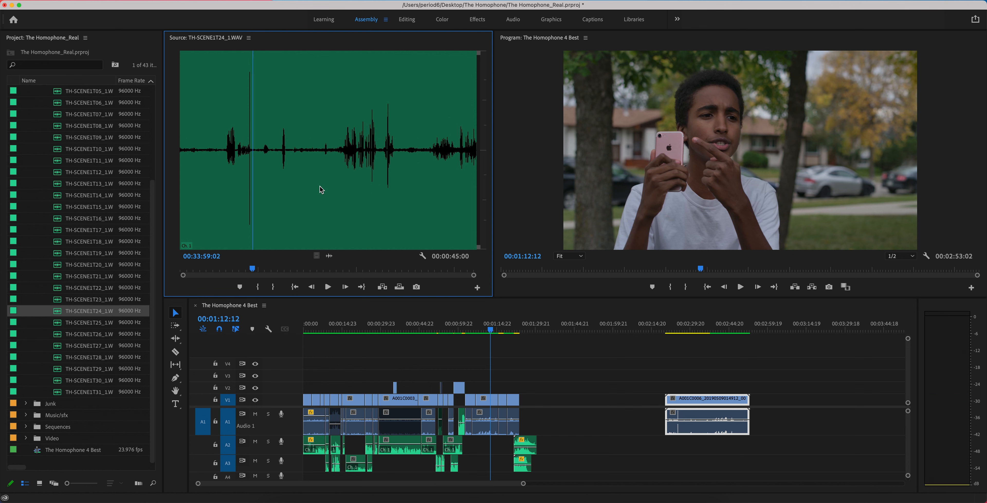
- Place TH-SCENE1T24_1.WAV on A2 beneath the clip at about 00:02:16:15 and cue the sequence to the clap at about 00:02:25:06
{"action": "left_click_drag", "start_coordinate": [440, 337], "coordinate": [656, 450]}
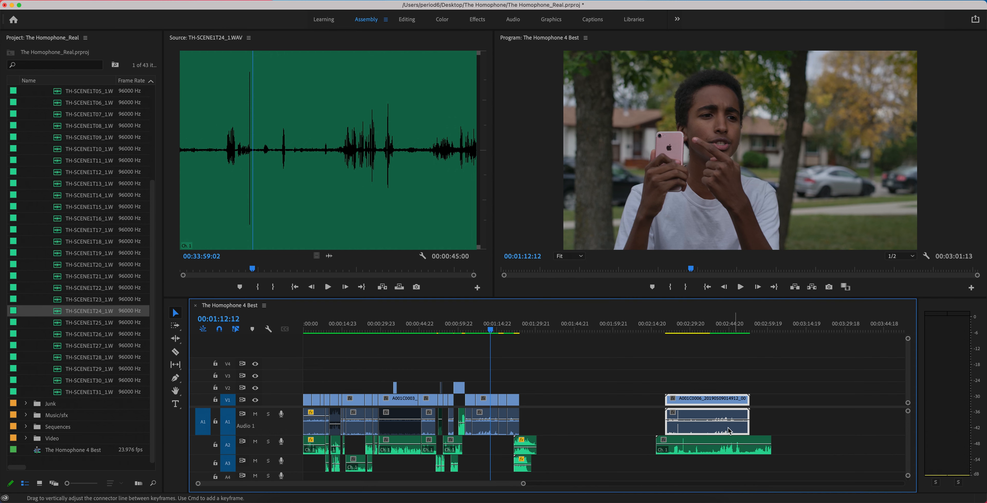
{"action": "left_click", "coordinate": [671, 329]}
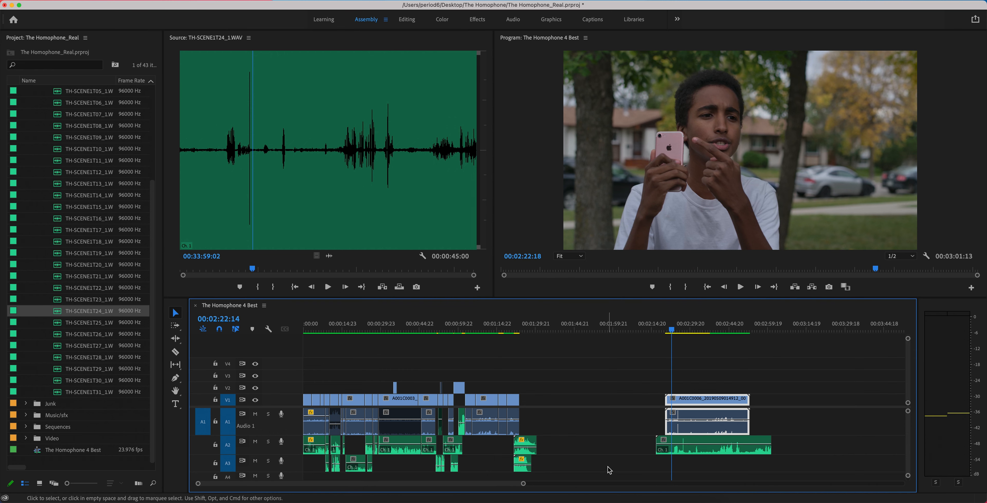
{"action": "left_click_drag", "start_coordinate": [523, 486], "coordinate": [423, 477]}
{"action": "left_click_drag", "start_coordinate": [612, 331], "coordinate": [634, 334]}
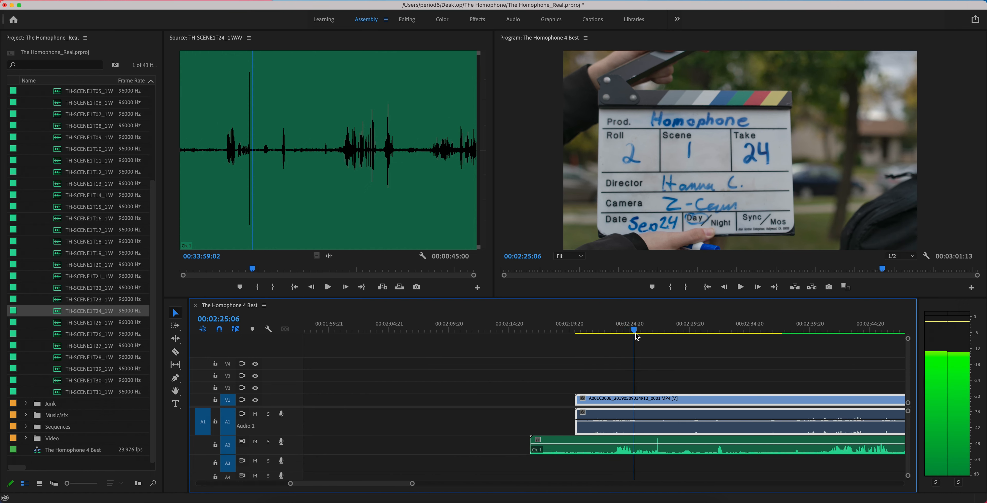
- Open the A001C0006 timeline clip and add a marker at 01:49:15:22, the frame where the clapperboard closes
{"action": "double_click", "coordinate": [642, 402]}
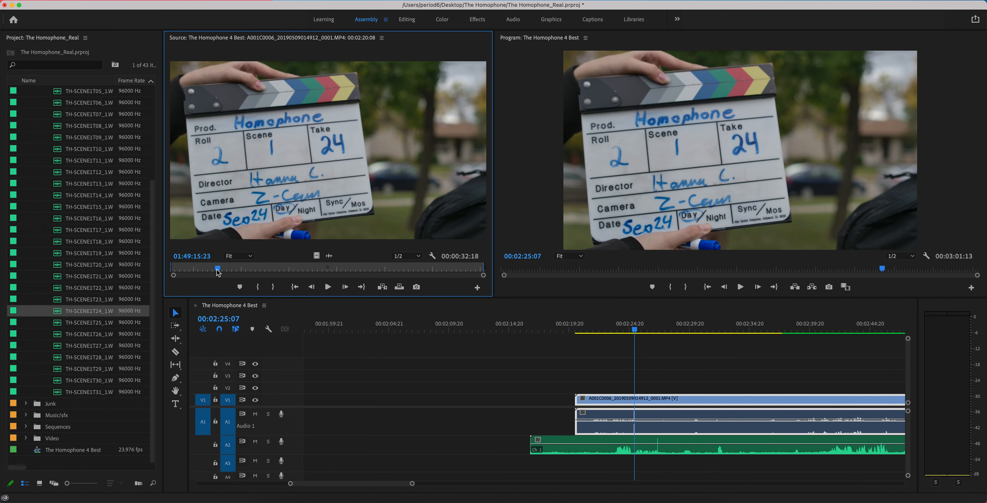
{"action": "left_click_drag", "start_coordinate": [216, 272], "coordinate": [214, 273]}
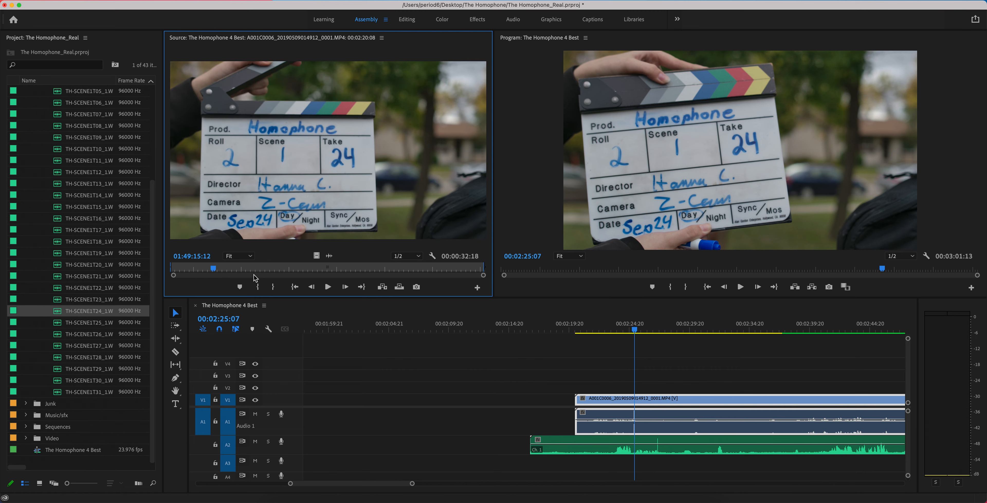
{"action": "key", "text": "Right"}
{"action": "key", "text": "Right"}
{"action": "key", "text": "Right"}
{"action": "key", "text": "Right"}
{"action": "key", "text": "Right"}
{"action": "key", "text": "Right"}
{"action": "key", "text": "Right"}
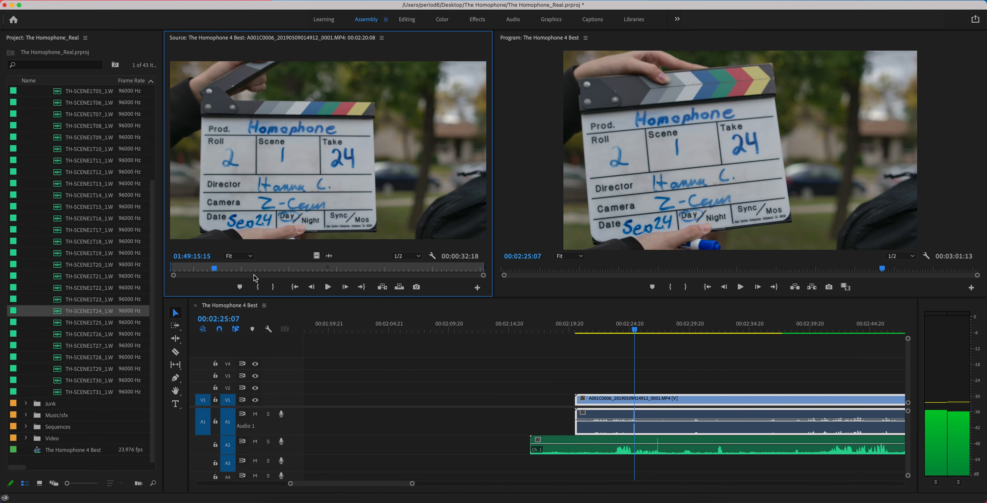
{"action": "key", "text": "Right"}
{"action": "key", "text": "Right"}
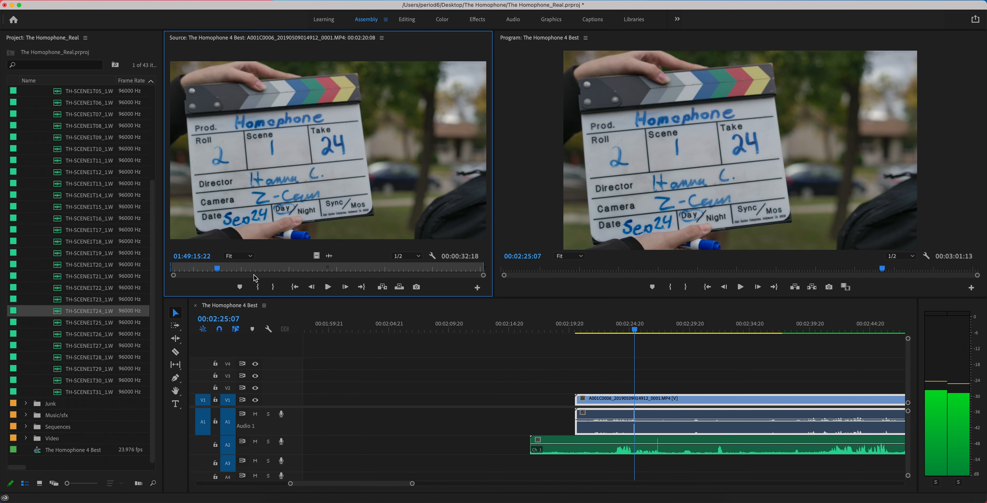
{"action": "key", "text": "Right"}
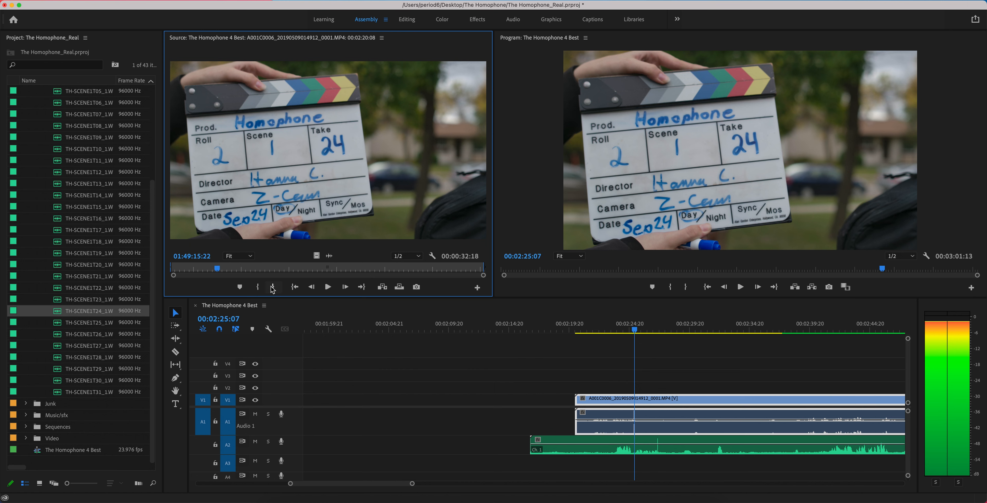
{"action": "left_click", "coordinate": [239, 286]}
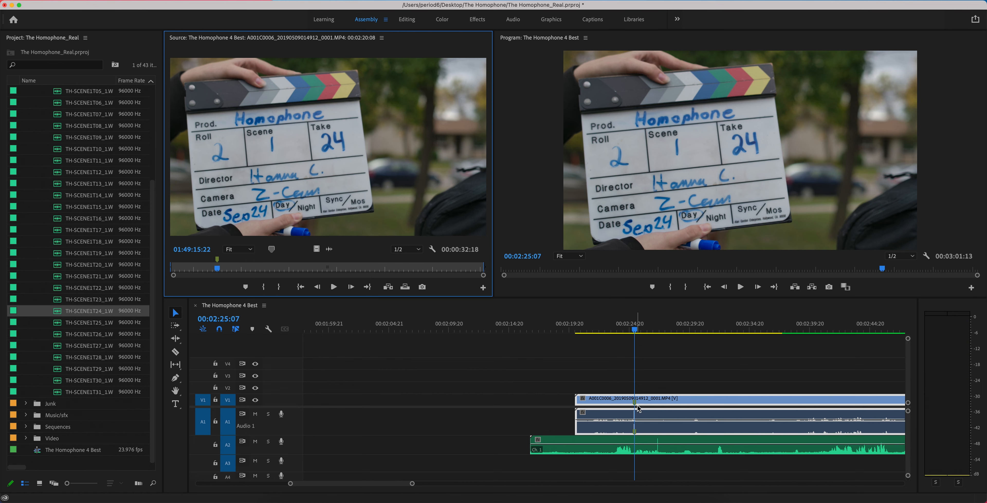
- Open the take 24 audio clip on A2 and add a marker at 00:33:56:14, just after the clap spike
{"action": "double_click", "coordinate": [625, 443]}
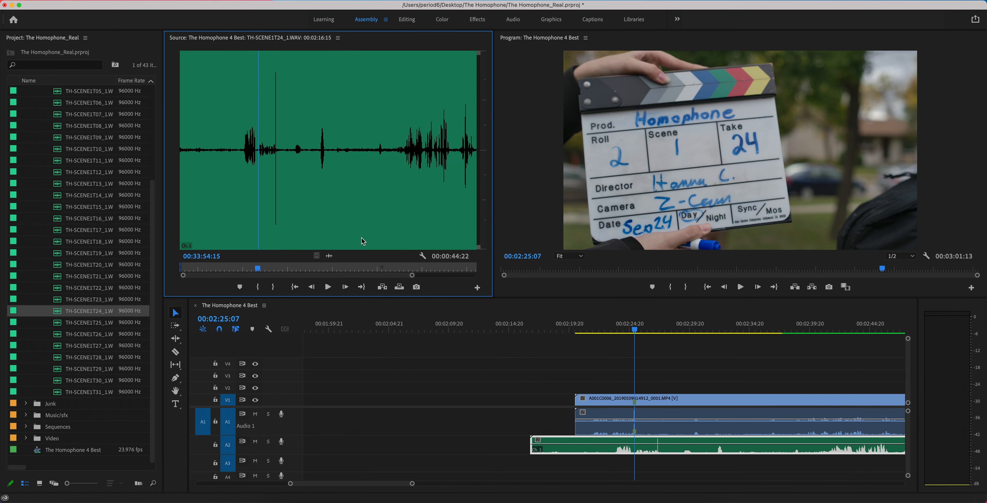
{"action": "left_click", "coordinate": [272, 155]}
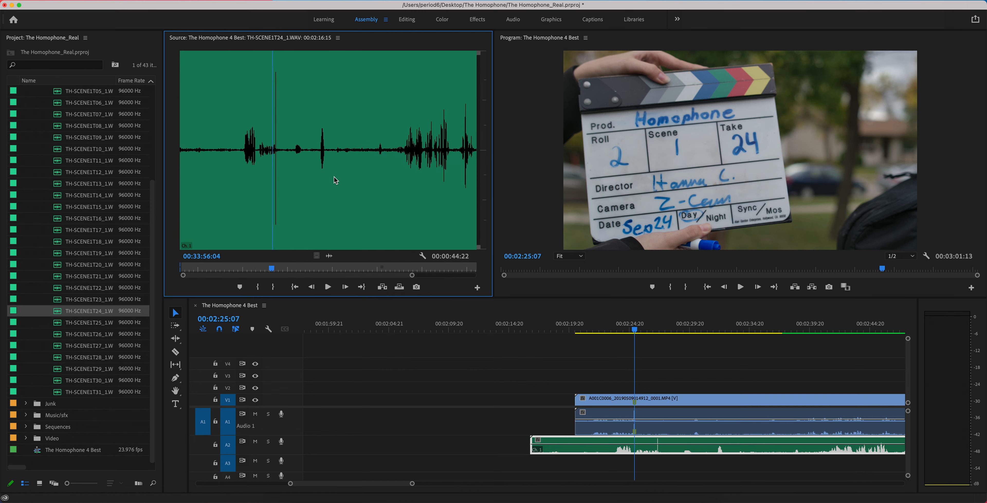
{"action": "left_click_drag", "start_coordinate": [412, 275], "coordinate": [310, 274]}
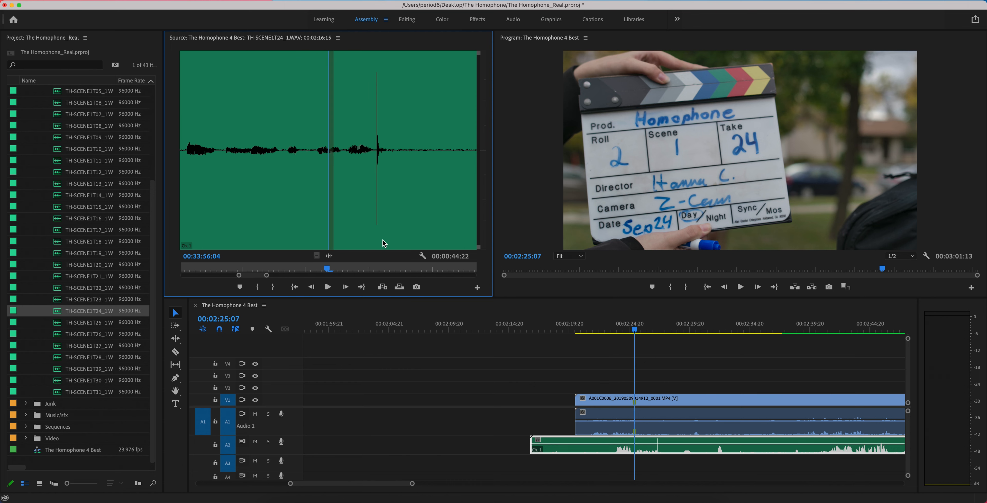
{"action": "key", "text": "Right"}
{"action": "key", "text": "Right"}
{"action": "key", "text": "Right"}
{"action": "key", "text": "Right"}
{"action": "key", "text": "Right"}
{"action": "key", "text": "Right"}
{"action": "key", "text": "Right"}
{"action": "key", "text": "Right"}
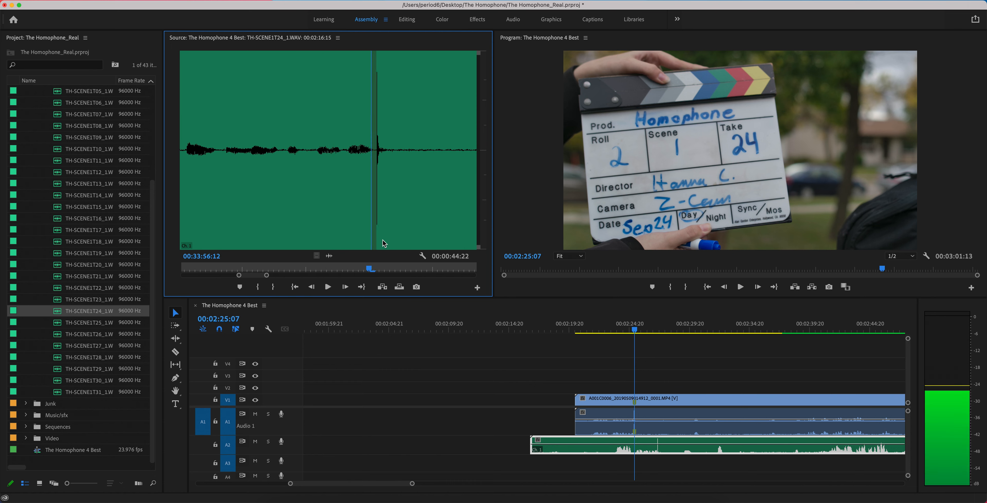
{"action": "key", "text": "Right"}
{"action": "key", "text": "Right"}
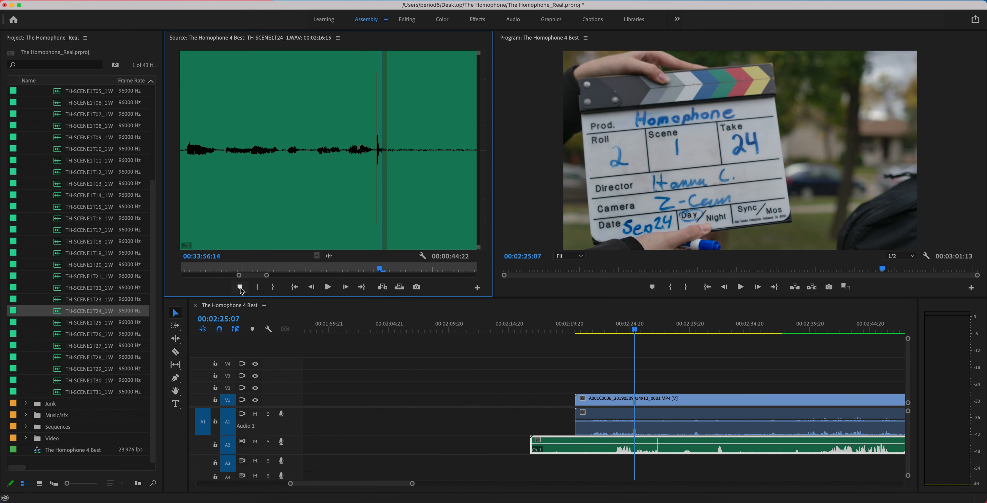
{"action": "left_click", "coordinate": [240, 287]}
- Align the take 24 audio's clap marker with the video clip's marker on A2, and trim its start to 00:02:20:22
{"action": "left_click_drag", "start_coordinate": [618, 443], "coordinate": [604, 444]}
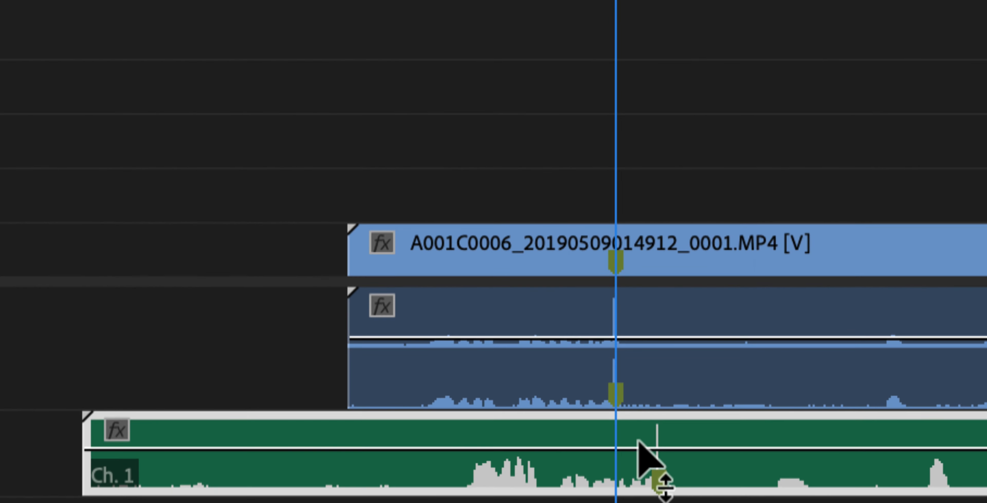
{"action": "left_click_drag", "start_coordinate": [625, 437], "coordinate": [599, 474]}
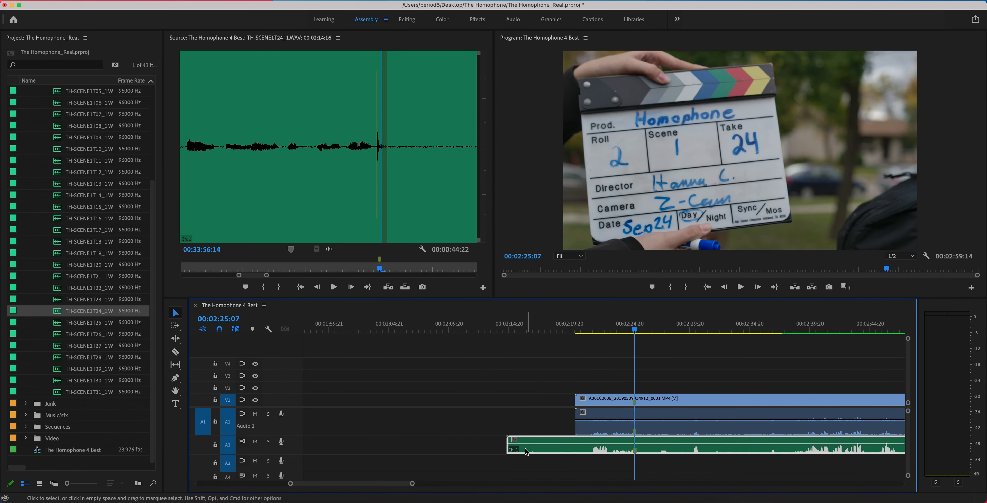
{"action": "left_click_drag", "start_coordinate": [508, 449], "coordinate": [581, 450]}
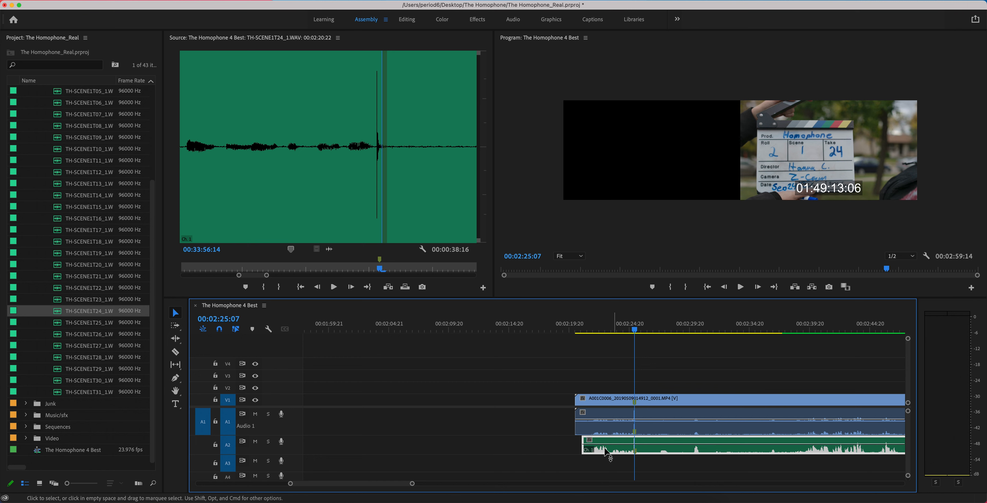
- Try shifting the take 24 audio one frame earlier against the camera audio's clap spike, and move it back
{"action": "left_click_drag", "start_coordinate": [412, 485], "coordinate": [364, 483]}
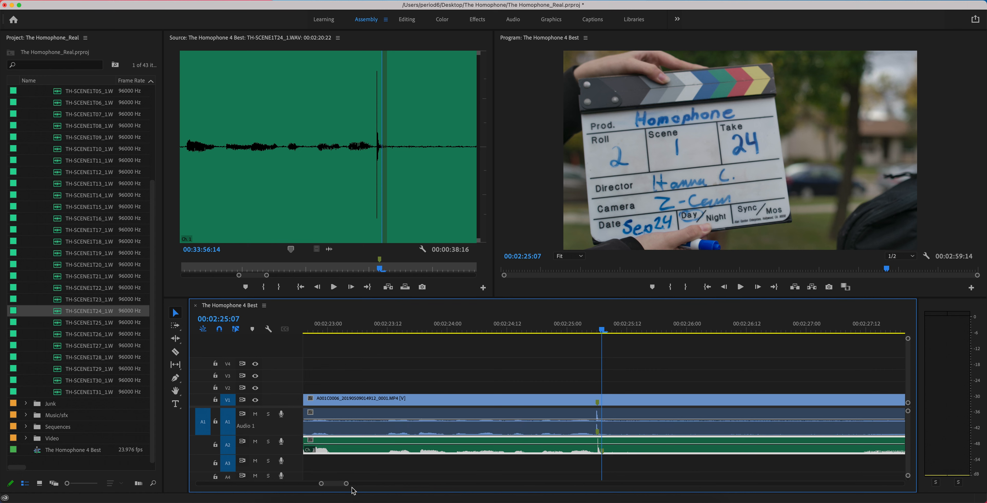
{"action": "left_click_drag", "start_coordinate": [347, 486], "coordinate": [336, 486]}
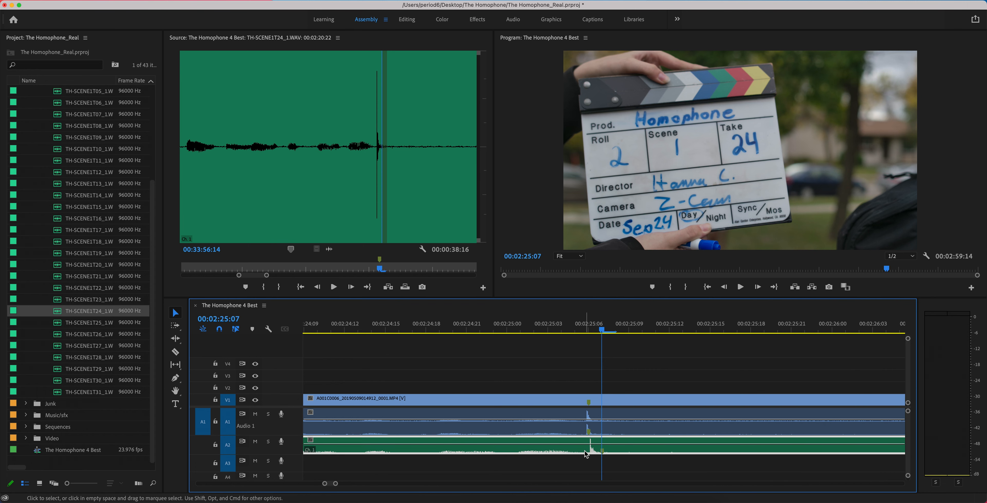
{"action": "left_click_drag", "start_coordinate": [584, 454], "coordinate": [571, 454]}
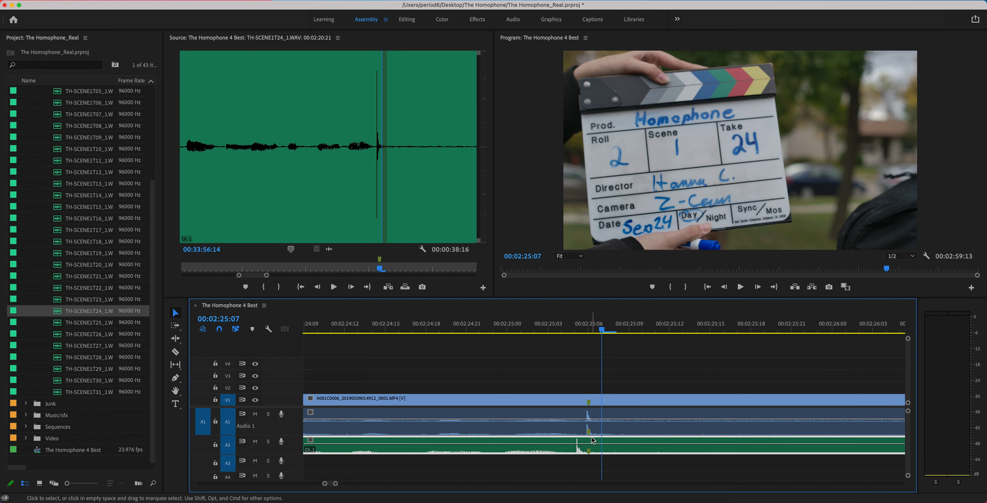
{"action": "left_click_drag", "start_coordinate": [578, 454], "coordinate": [586, 454]}
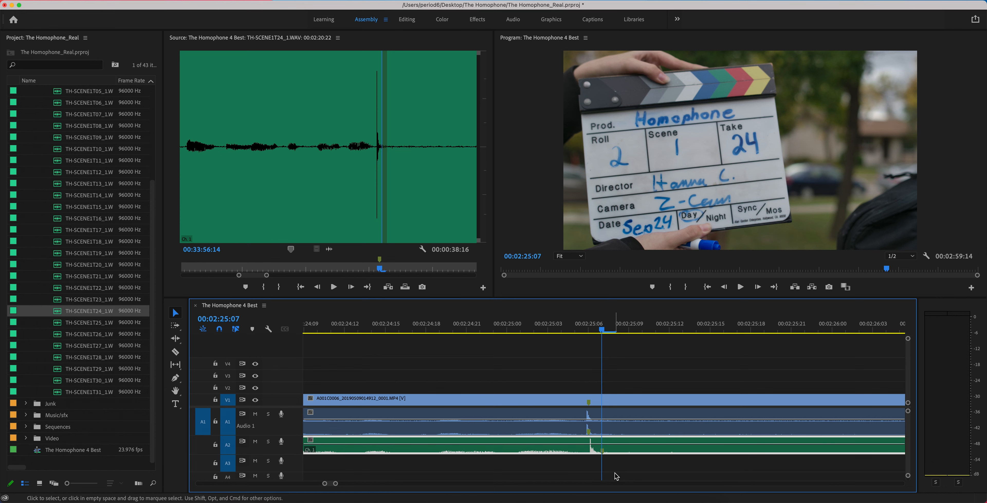
- Trim the take 24 audio's end to the video clip's end, and trim the start of both clips to 00:02:25:07
{"action": "left_click_drag", "start_coordinate": [336, 483], "coordinate": [484, 483]}
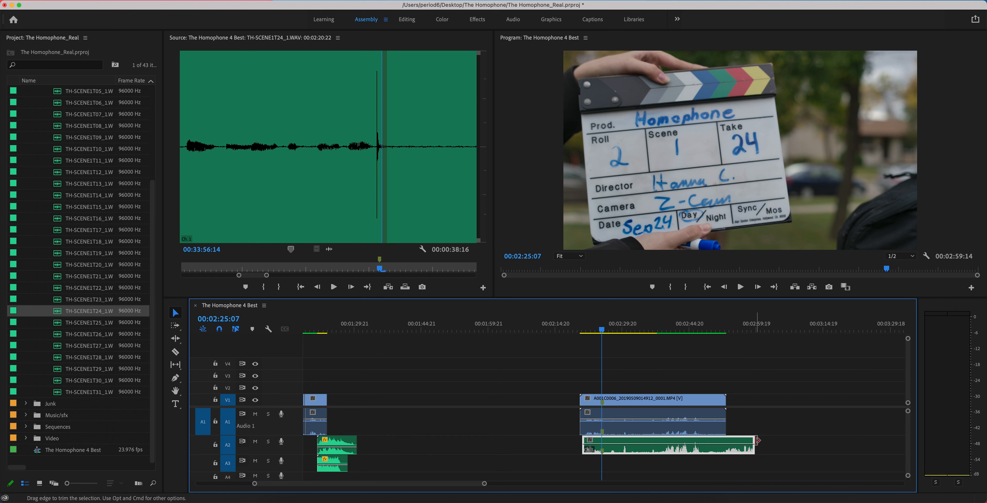
{"action": "left_click_drag", "start_coordinate": [753, 447], "coordinate": [725, 449]}
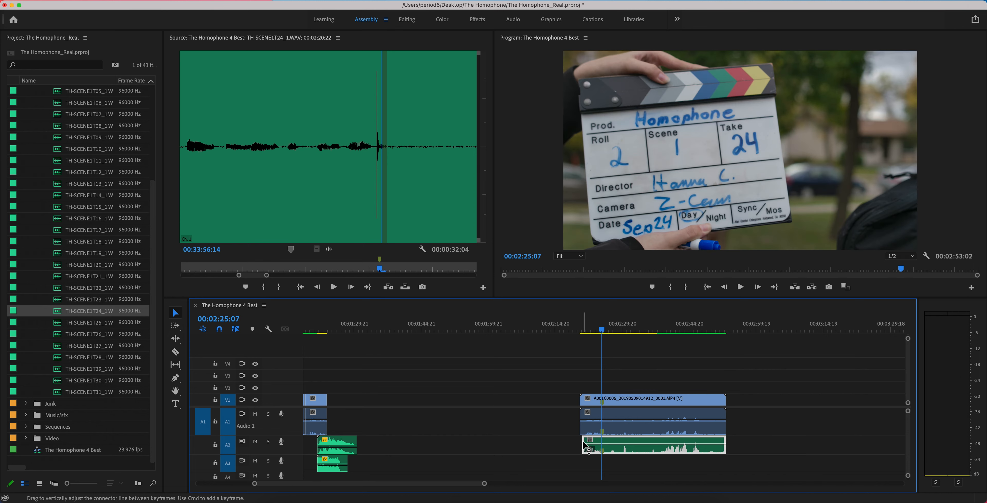
{"action": "mouse_move", "coordinate": [576, 441]}
{"action": "left_mouse_down"}
{"action": "mouse_move", "coordinate": [596, 441]}
{"action": "mouse_move", "coordinate": [579, 416]}
{"action": "mouse_move", "coordinate": [601, 415]}
{"action": "left_mouse_up"}
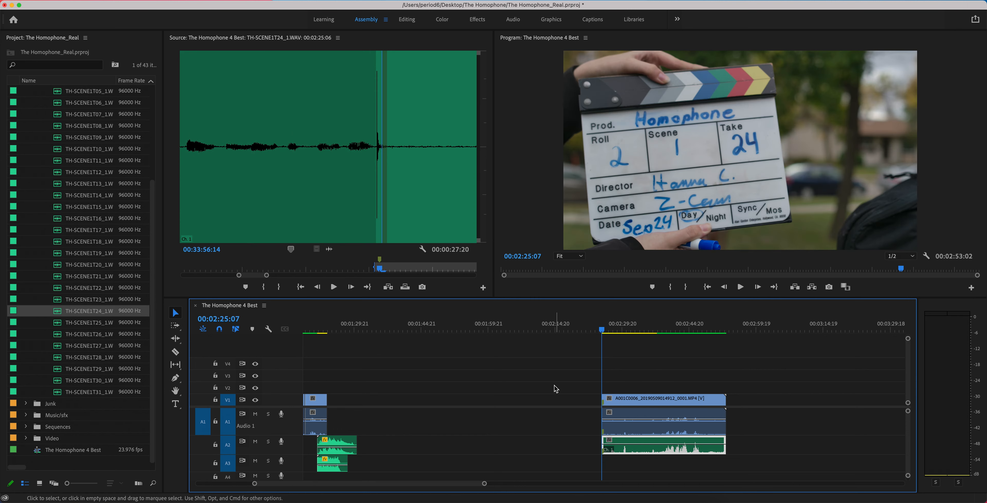
{"action": "left_click", "coordinate": [636, 379]}
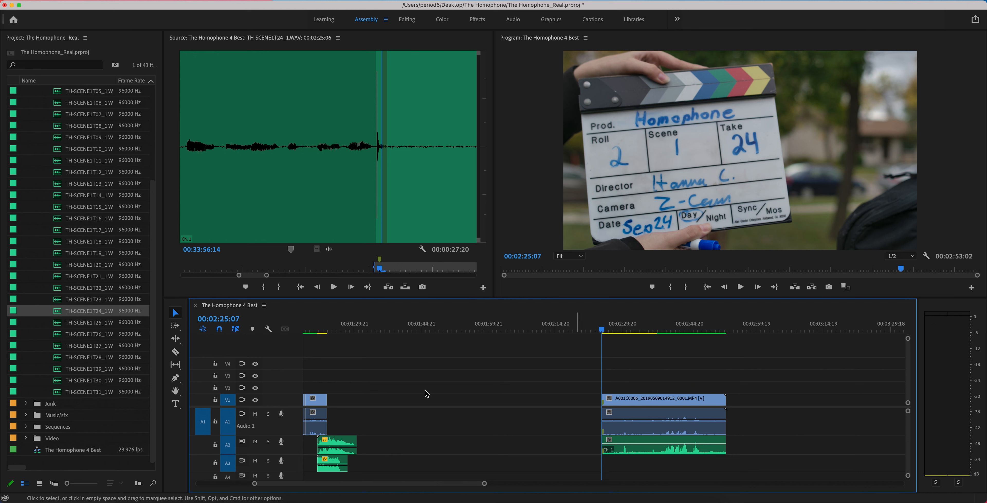
- Disable only the A001C0006 camera audio on A1, locking V1 during the change and unlocking it again
{"action": "left_click", "coordinate": [215, 399]}
{"action": "right_click", "coordinate": [626, 417]}
{"action": "left_click", "coordinate": [646, 259]}
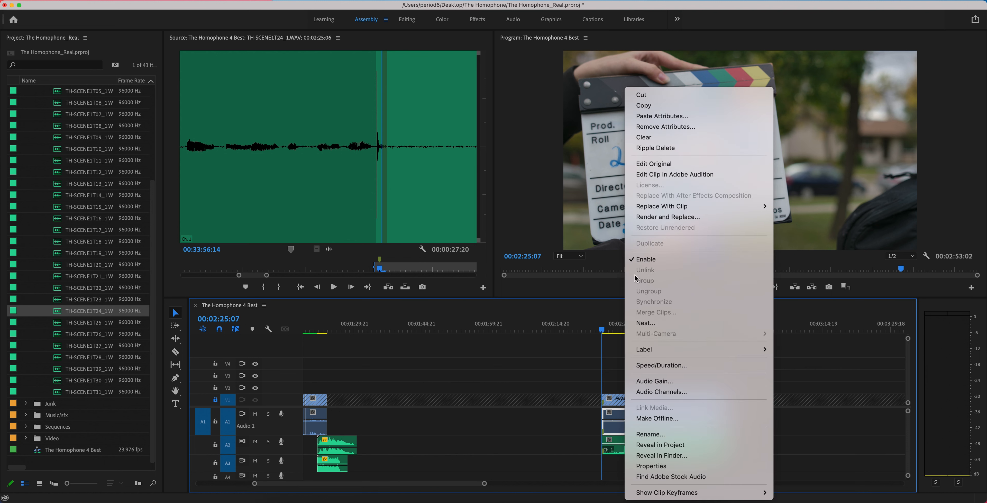
{"action": "left_click", "coordinate": [215, 400]}
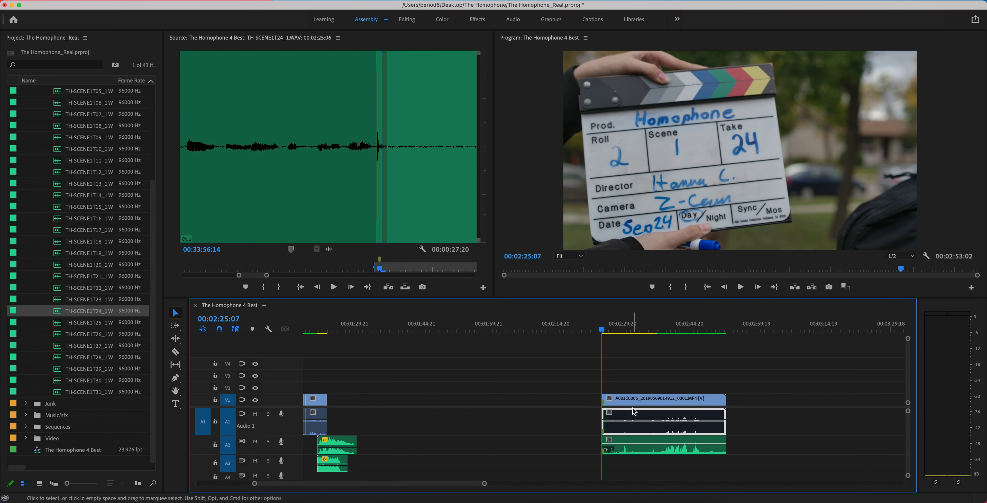
- Group the A001C0006 video, its camera audio and the take 24 audio, and check that they select together
{"action": "left_click_drag", "start_coordinate": [629, 374], "coordinate": [659, 412]}
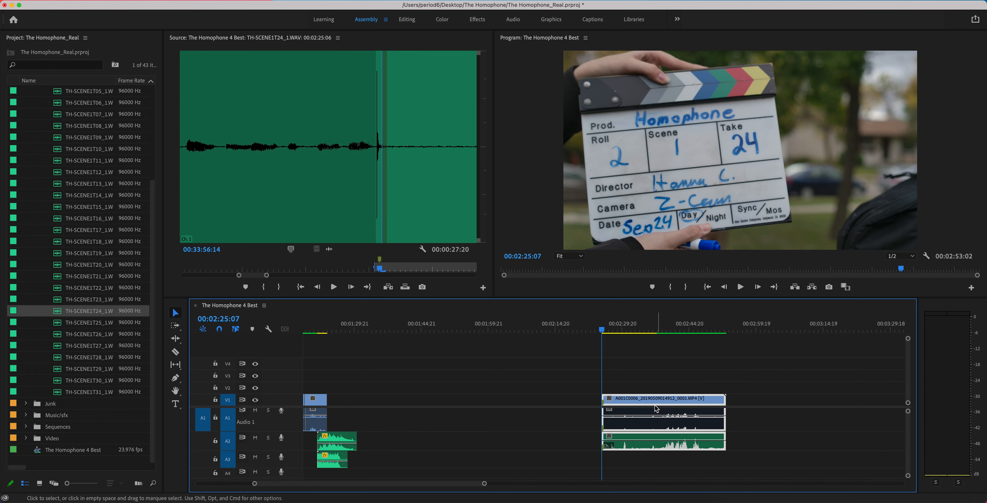
{"action": "right_click", "coordinate": [652, 404]}
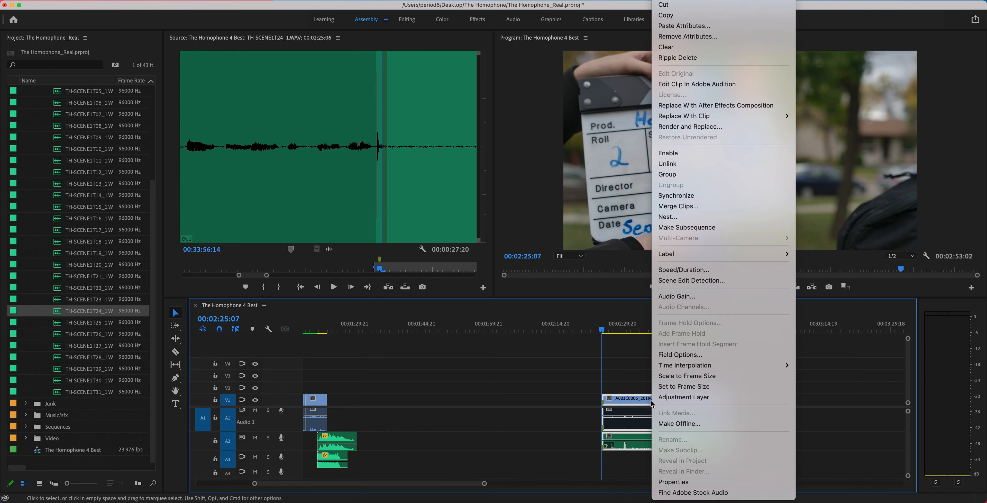
{"action": "left_click", "coordinate": [671, 179]}
{"action": "left_click", "coordinate": [582, 374]}
{"action": "left_click", "coordinate": [634, 401]}
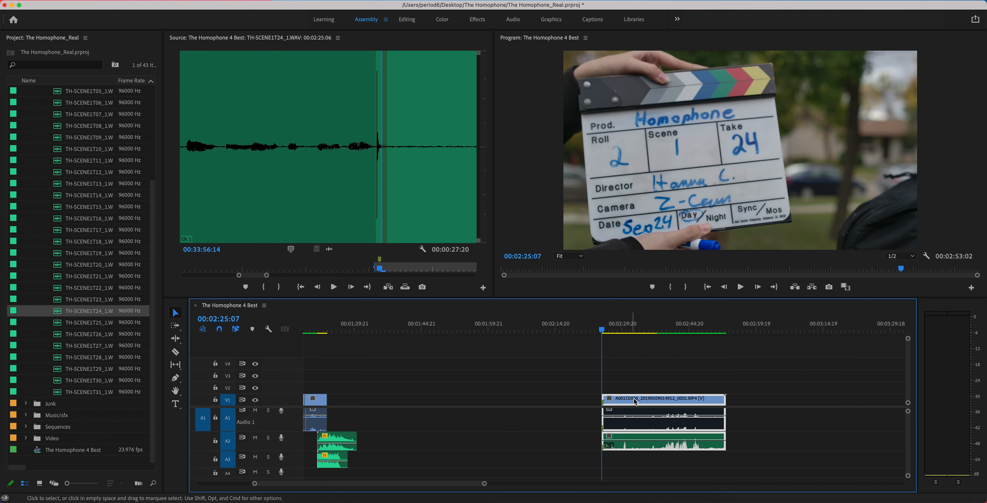
- Move the grouped clips to start at 00:02:17:17 and scrub the sequence to 00:02:27:20
{"action": "left_click", "coordinate": [541, 384]}
{"action": "left_click_drag", "start_coordinate": [645, 402], "coordinate": [619, 386]}
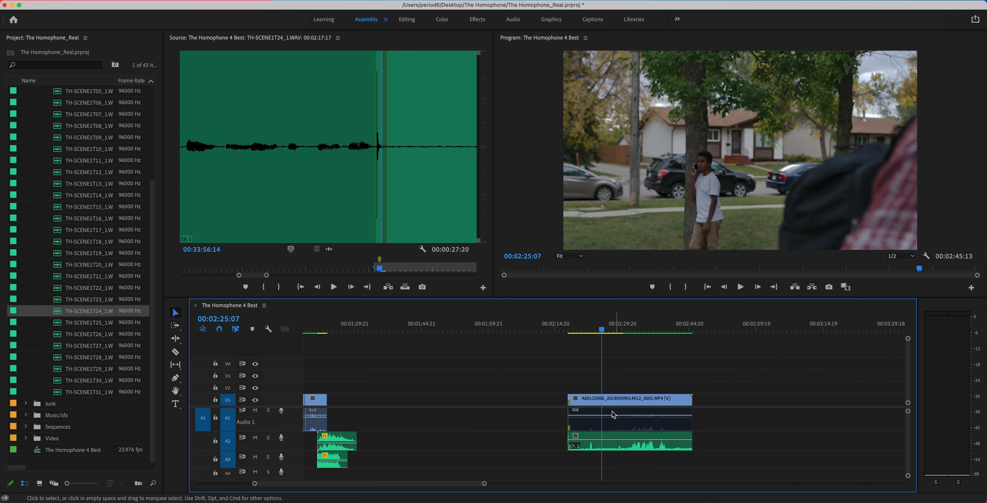
{"action": "left_click_drag", "start_coordinate": [595, 333], "coordinate": [667, 341]}
{"action": "left_click_drag", "start_coordinate": [484, 484], "coordinate": [555, 489]}
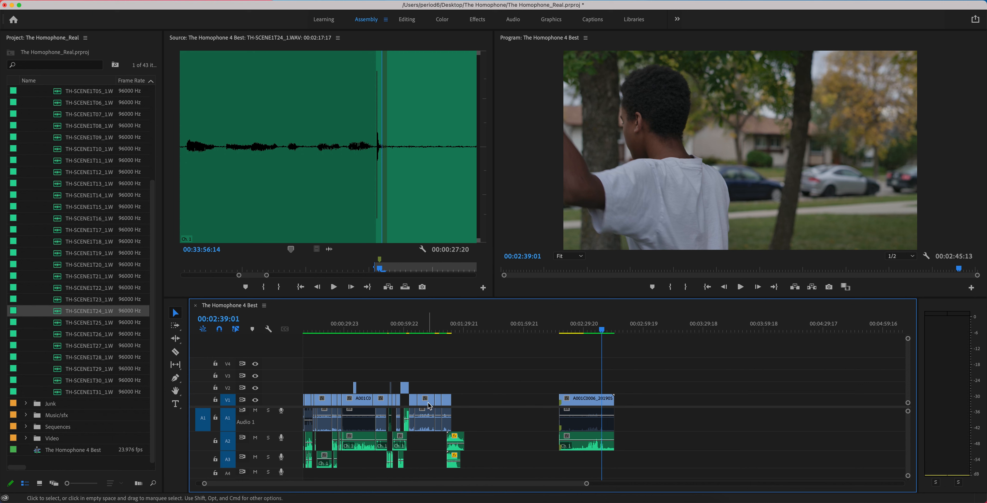
{"action": "left_click", "coordinate": [586, 399]}
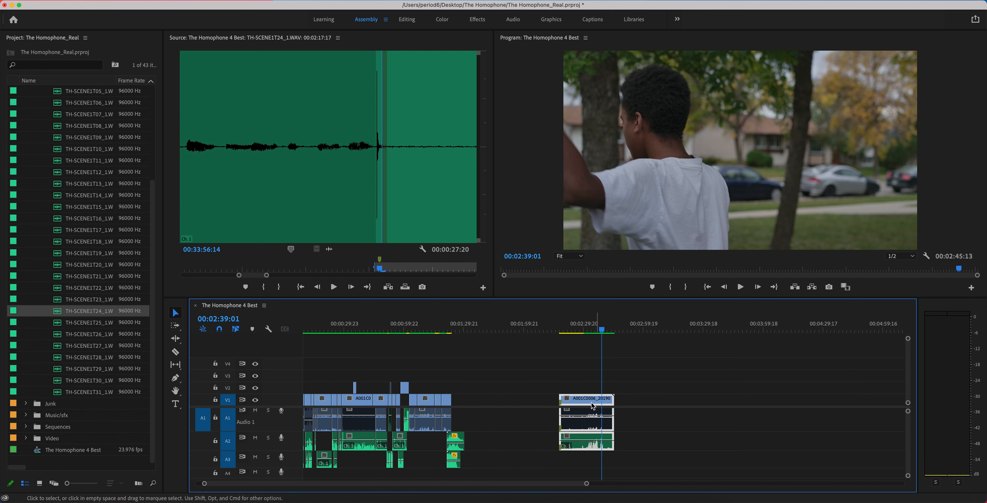
{"action": "left_click_drag", "start_coordinate": [613, 401], "coordinate": [656, 402]}
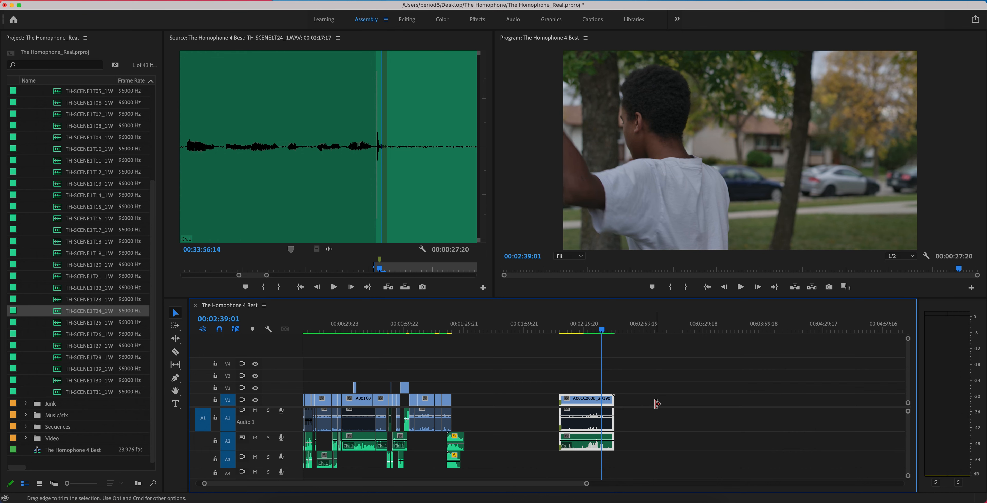
{"action": "left_click_drag", "start_coordinate": [585, 329], "coordinate": [579, 330]}
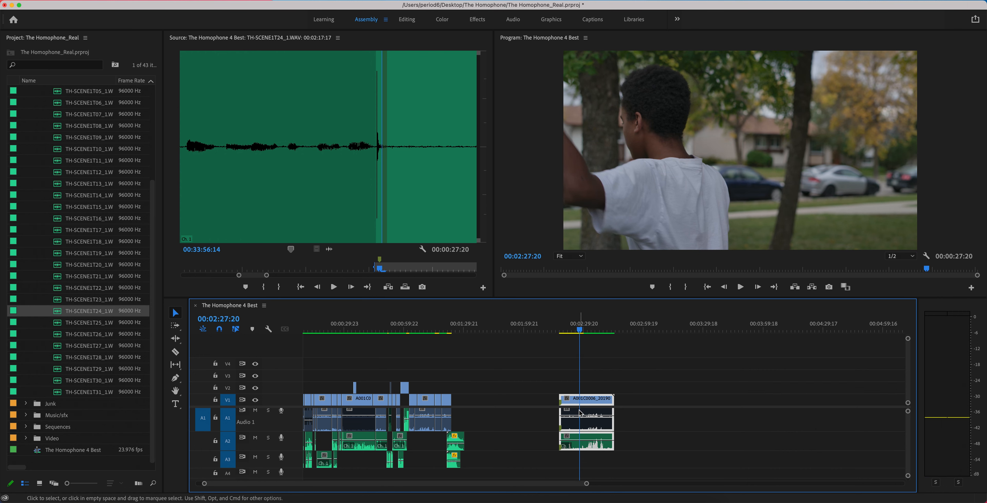
{"action": "left_click", "coordinate": [175, 352]}
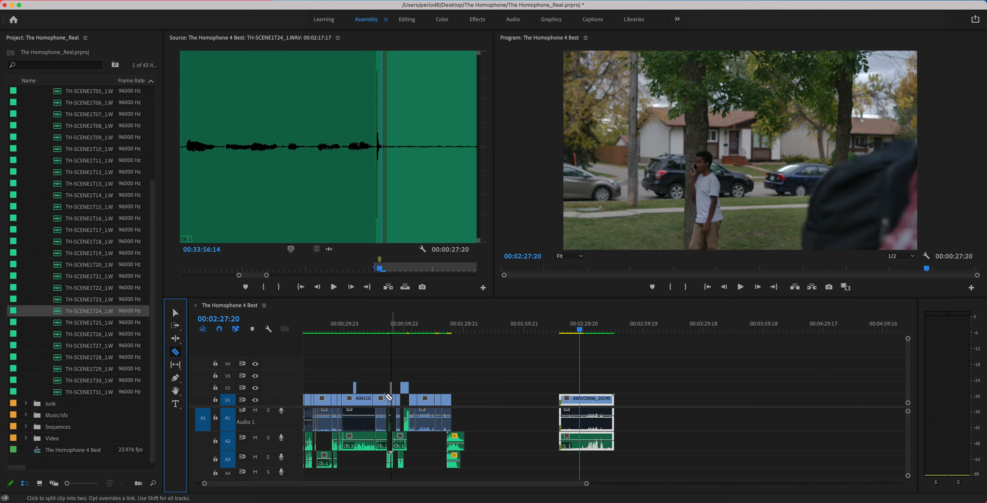
{"action": "left_click", "coordinate": [176, 312]}
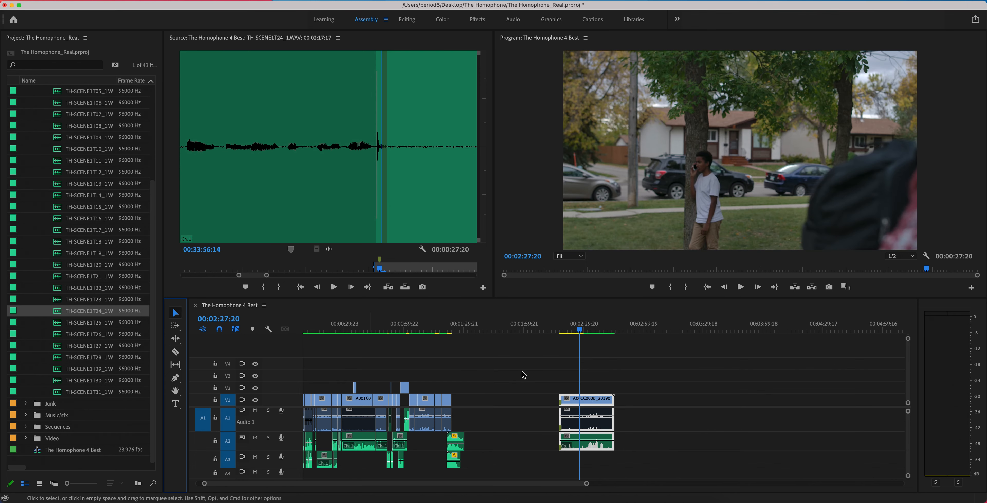
- Delete the grouped A001C0006 video and take 24 audio clips from the sequence
{"action": "left_click", "coordinate": [593, 388]}
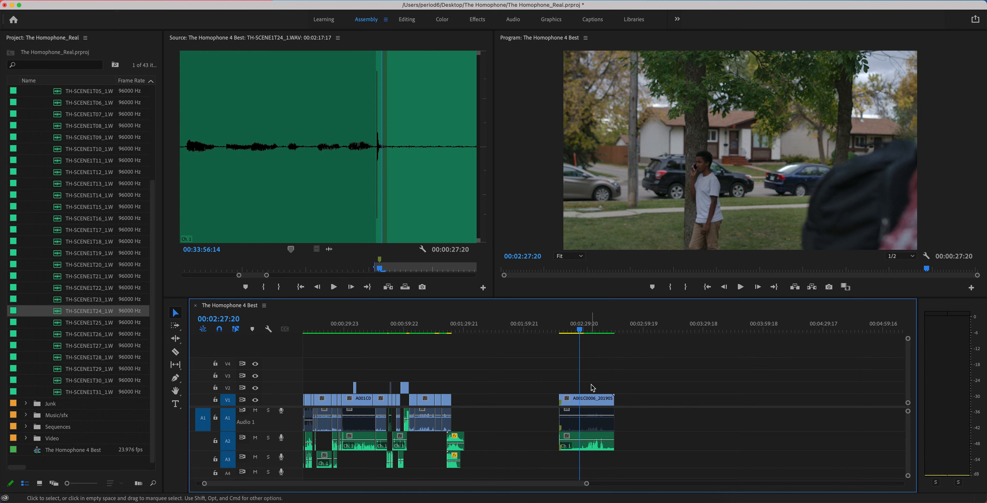
{"action": "left_click_drag", "start_coordinate": [592, 387], "coordinate": [641, 457]}
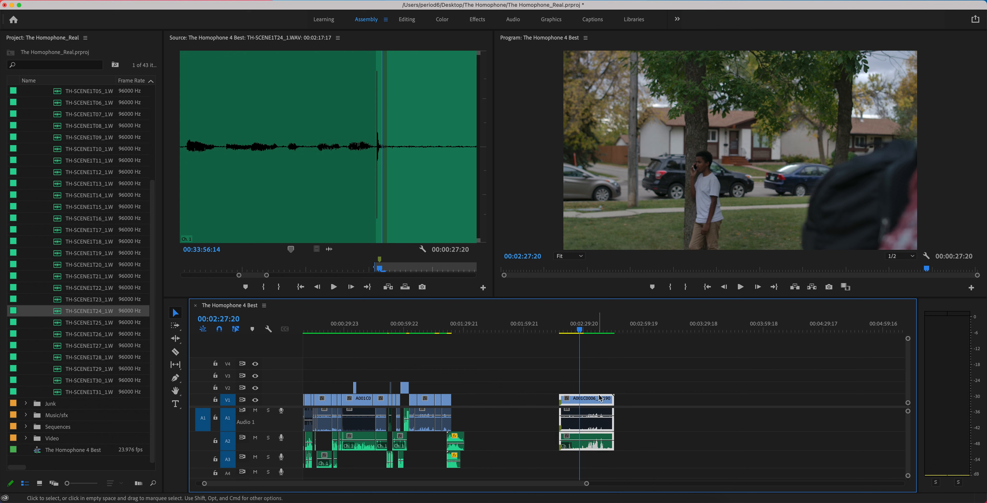
{"action": "left_click", "coordinate": [605, 387]}
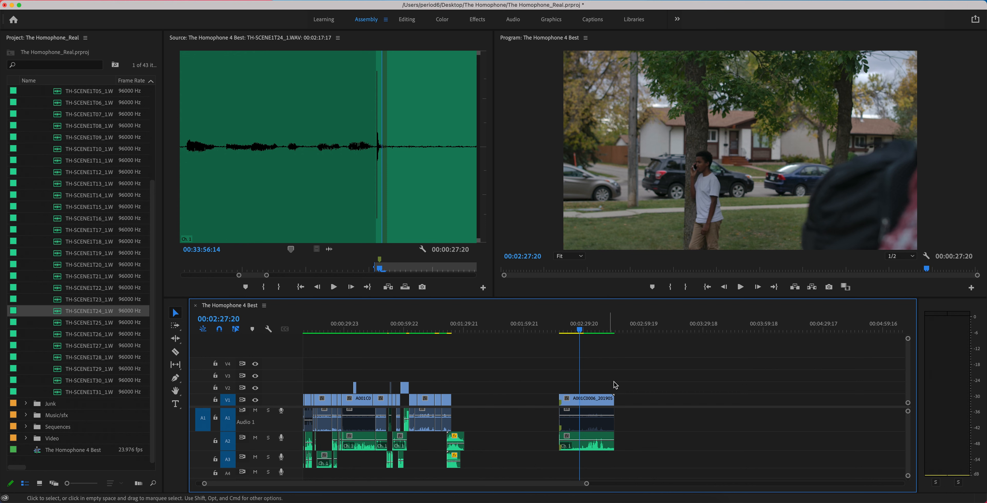
{"action": "left_click_drag", "start_coordinate": [637, 377], "coordinate": [579, 468]}
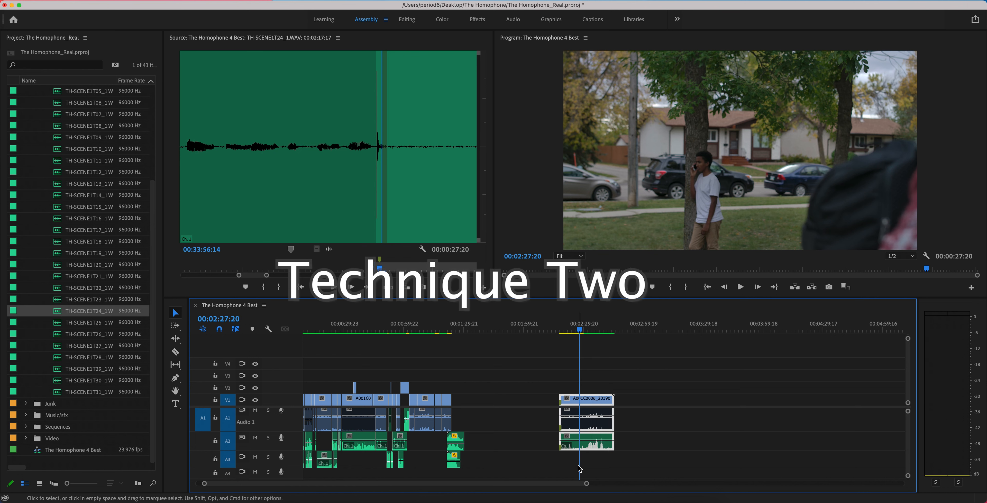
{"action": "key", "text": "Delete"}
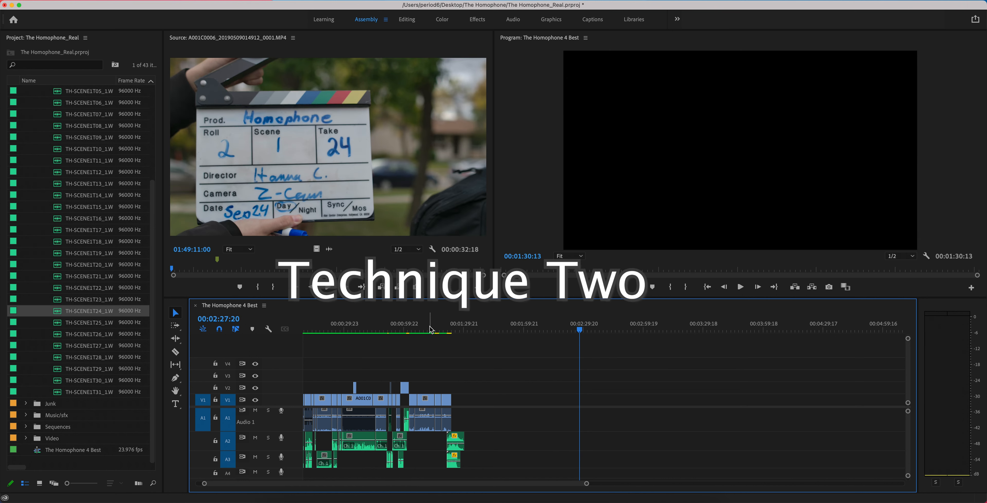
- Open the A001C0006 clip used around 00:01:08:12 in the source monitor and cue it to the slate at 01:49:11:01
{"action": "left_click", "coordinate": [420, 326]}
{"action": "left_click_drag", "start_coordinate": [587, 486], "coordinate": [519, 488]}
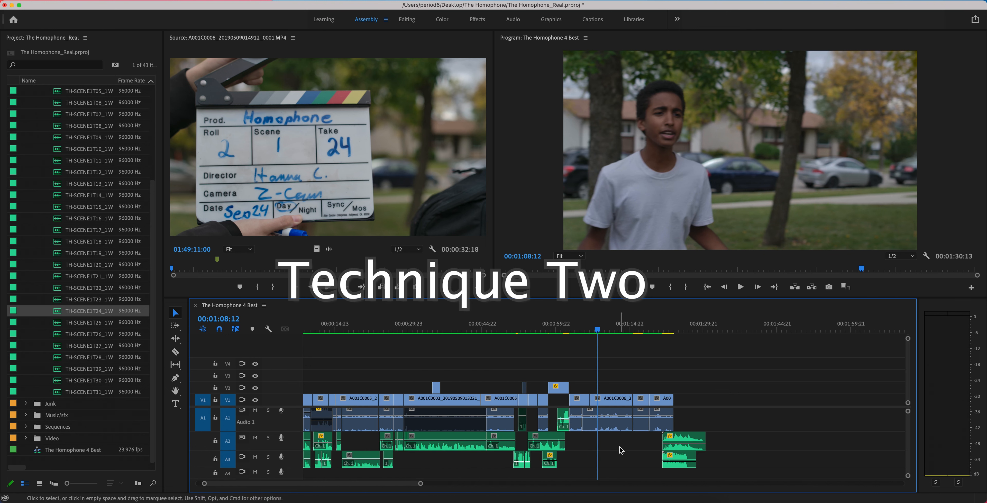
{"action": "left_click", "coordinate": [611, 400]}
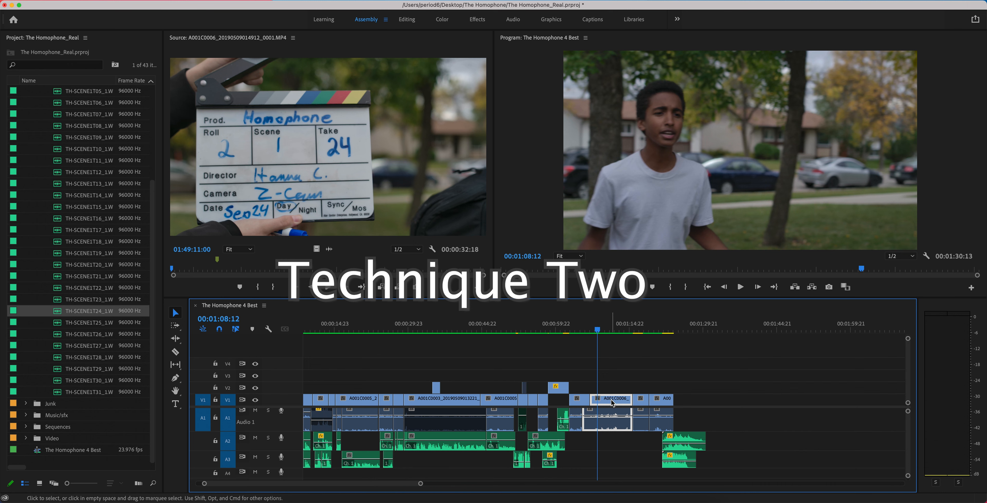
{"action": "double_click", "coordinate": [612, 400]}
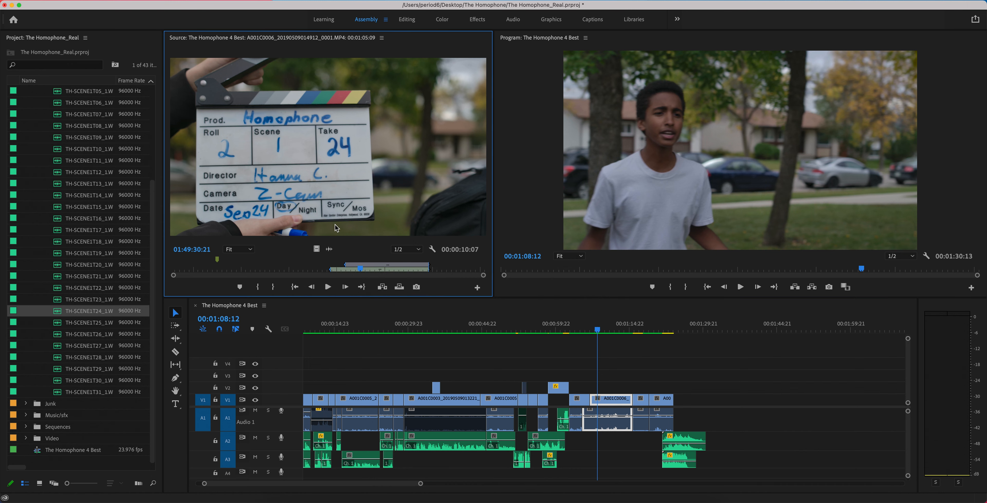
{"action": "left_click_drag", "start_coordinate": [228, 274], "coordinate": [172, 273]}
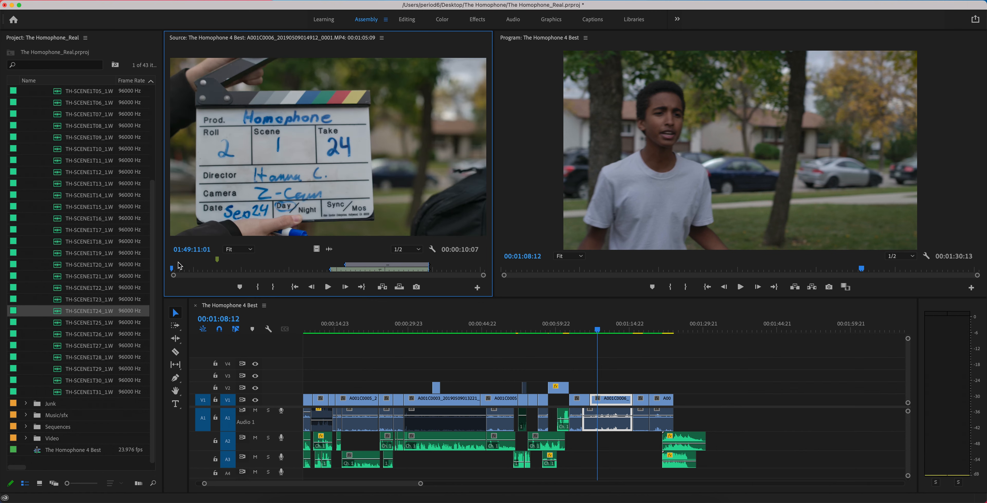
- Move the A001C0006 clip's video straight up to V4 and its camera audio straight down to A4, keeping their timing
{"action": "left_click", "coordinate": [609, 395]}
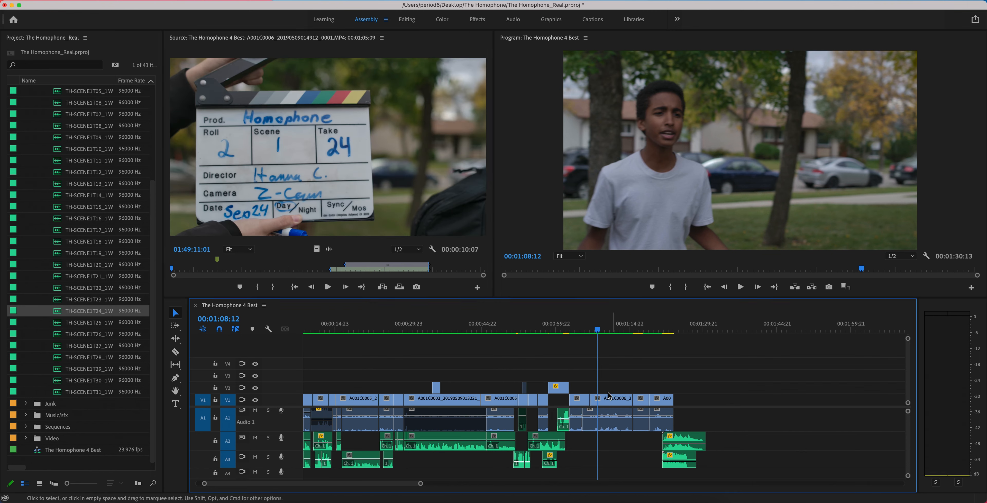
{"action": "left_click_drag", "start_coordinate": [609, 400], "coordinate": [609, 371]}
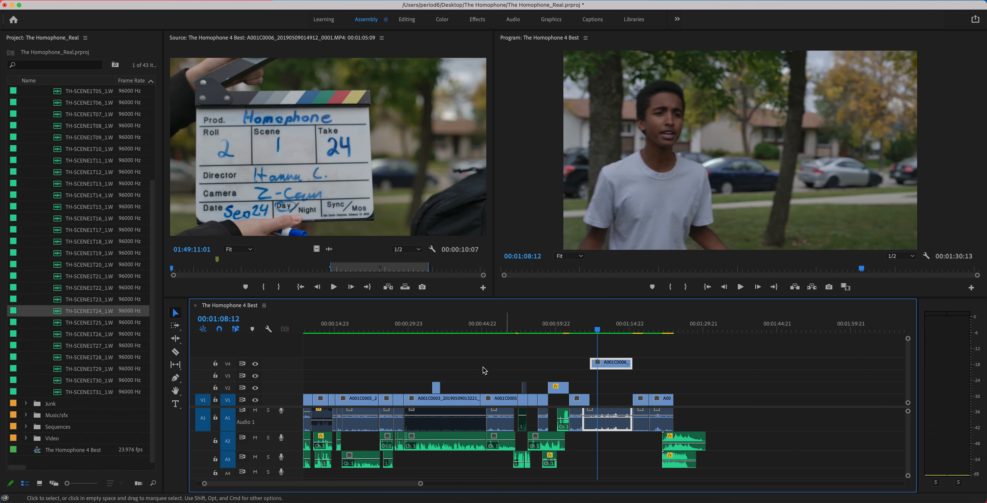
{"action": "scroll", "coordinate": [616, 449], "scroll_direction": "up", "scroll_amount": 1}
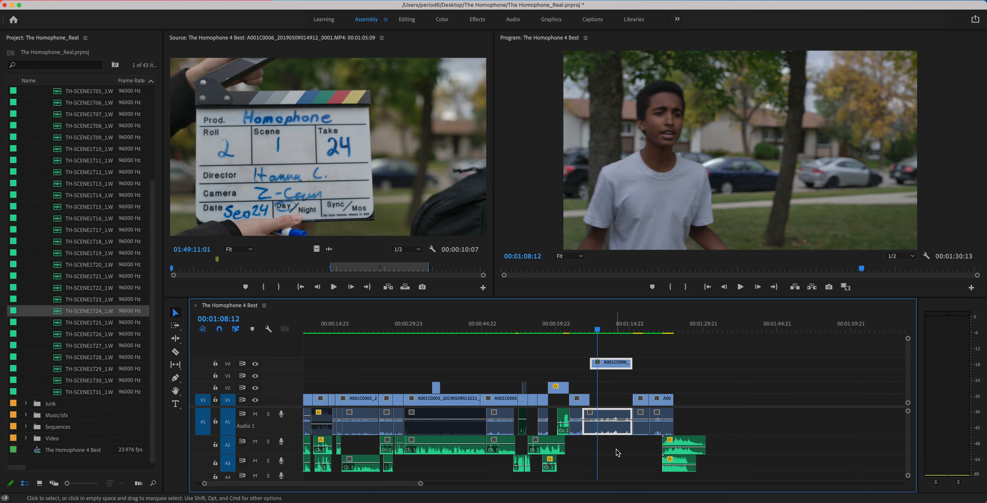
{"action": "left_click_drag", "start_coordinate": [613, 432], "coordinate": [614, 479]}
{"action": "scroll", "coordinate": [614, 460], "scroll_direction": "down", "scroll_amount": 4}
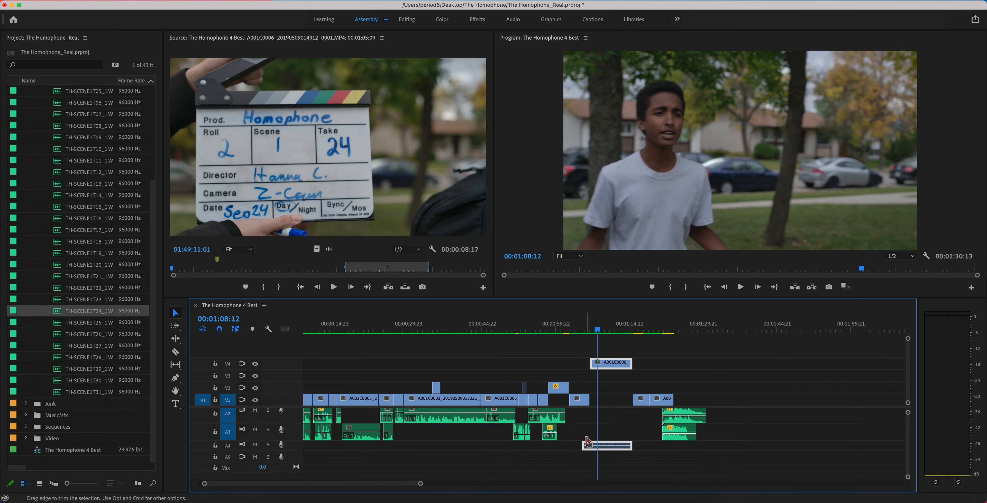
- Extend the start of the A001C0006 video and camera audio back past the clap marker and place the playhead on the marker at 00:00:53:13
{"action": "left_click_drag", "start_coordinate": [579, 445], "coordinate": [420, 445]}
{"action": "left_click", "coordinate": [459, 363]}
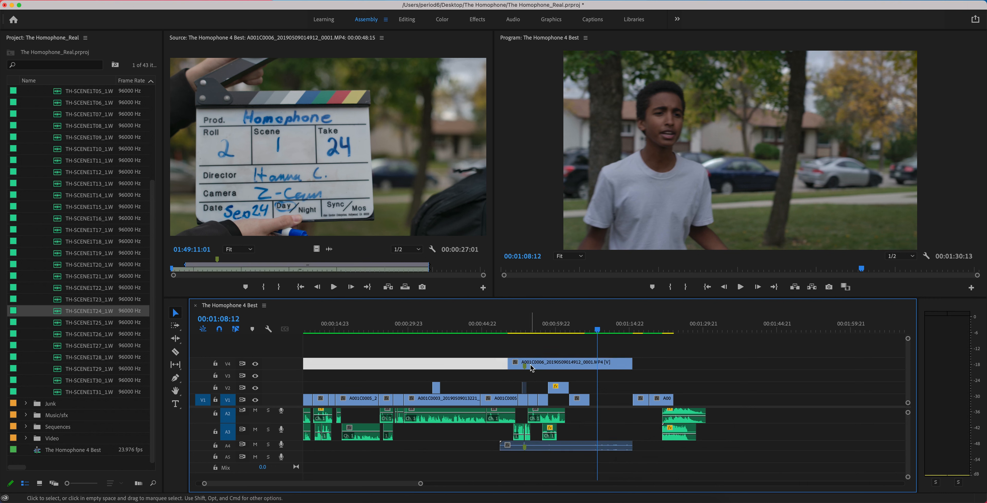
{"action": "left_click", "coordinate": [531, 367]}
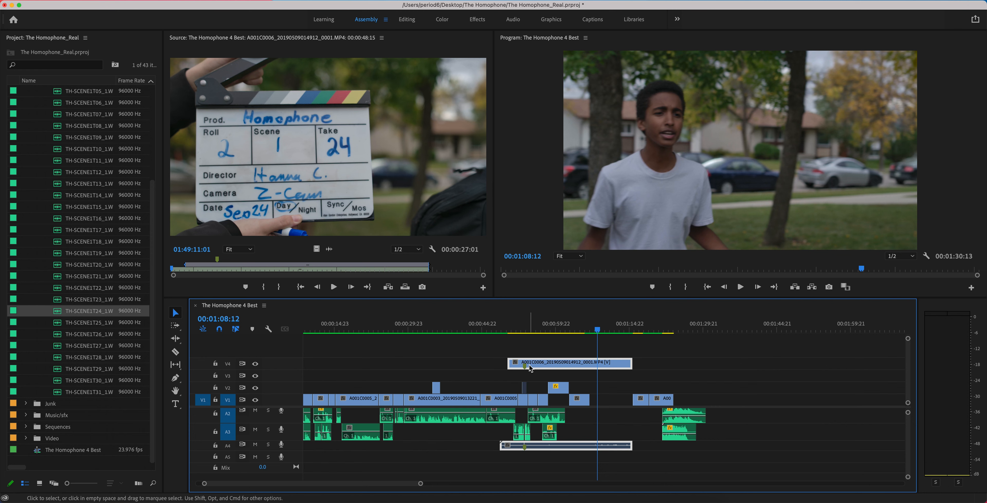
{"action": "left_click_drag", "start_coordinate": [524, 328], "coordinate": [523, 324]}
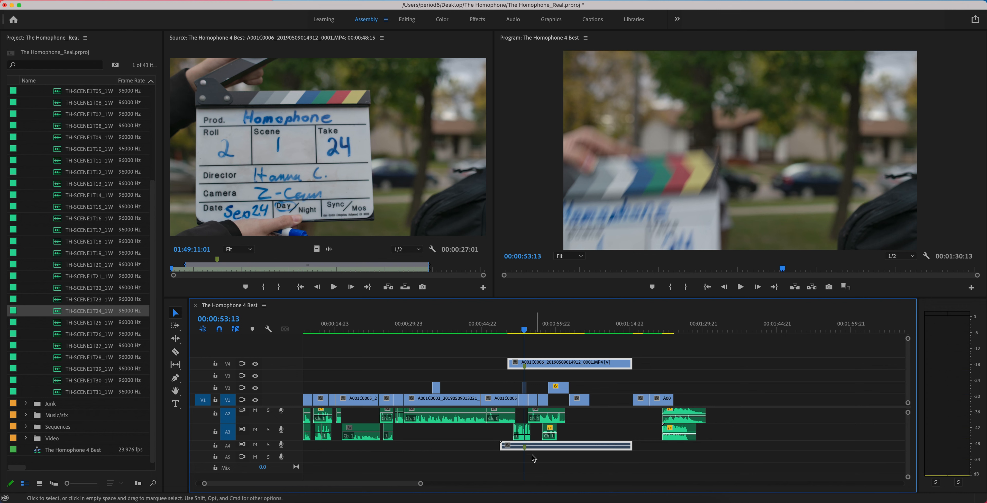
- Open the extended A001C0006 clip in the source monitor and examine its audio waveform closely around the clap marker
{"action": "left_click", "coordinate": [542, 354]}
{"action": "double_click", "coordinate": [540, 452]}
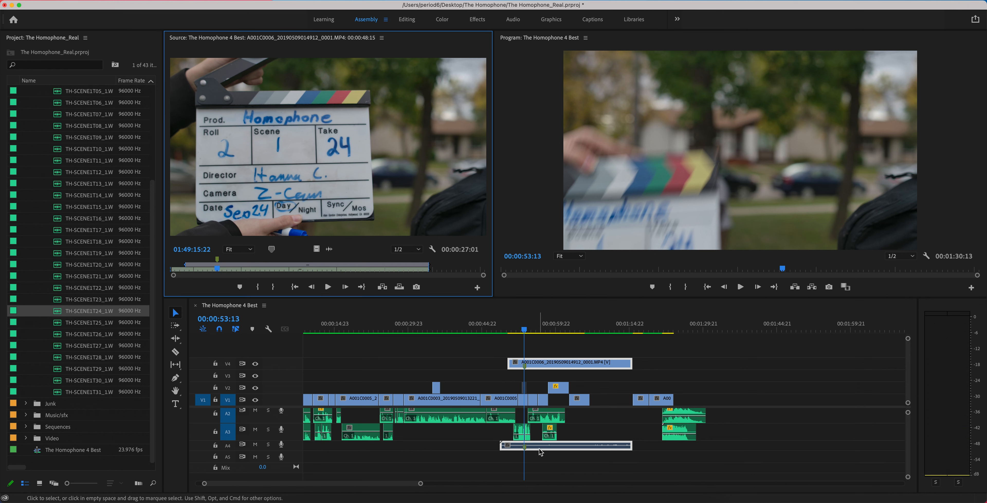
{"action": "left_click", "coordinate": [328, 249]}
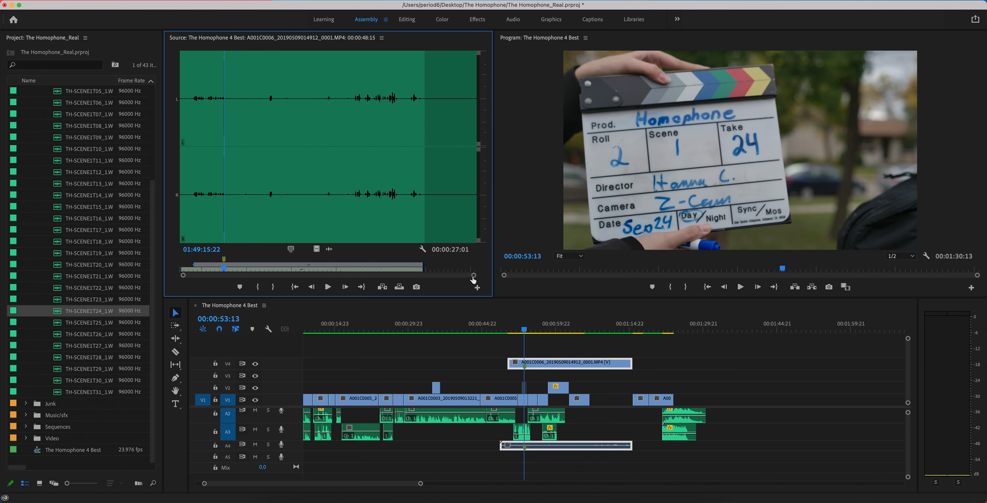
{"action": "left_click_drag", "start_coordinate": [473, 275], "coordinate": [233, 275]}
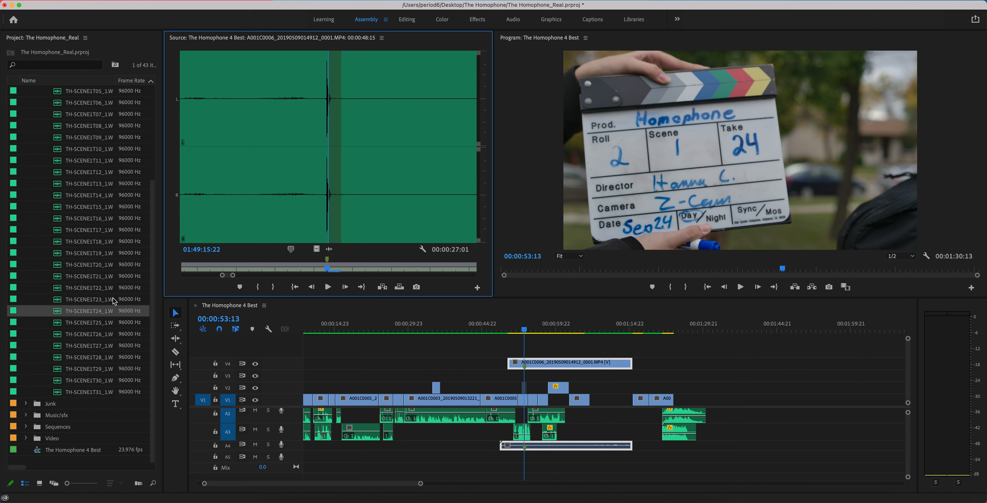
- Place TH-SCENE1T24_1.WAV on A5 and align its clap marker with the A001C0006 clap marker at 00:00:53:13
{"action": "left_click_drag", "start_coordinate": [57, 315], "coordinate": [237, 229]}
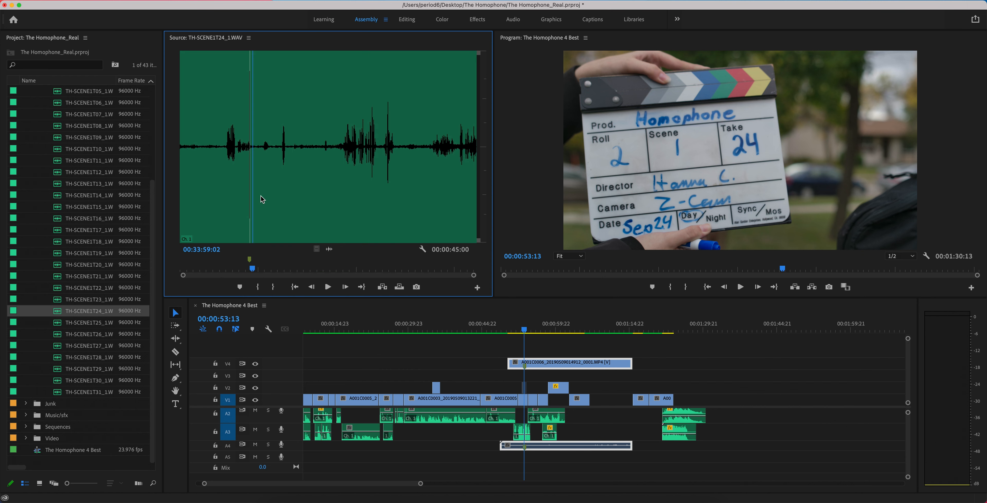
{"action": "left_click_drag", "start_coordinate": [327, 248], "coordinate": [516, 462]}
{"action": "left_click_drag", "start_coordinate": [420, 483], "coordinate": [334, 490]}
{"action": "left_click_drag", "start_coordinate": [621, 460], "coordinate": [647, 460]}
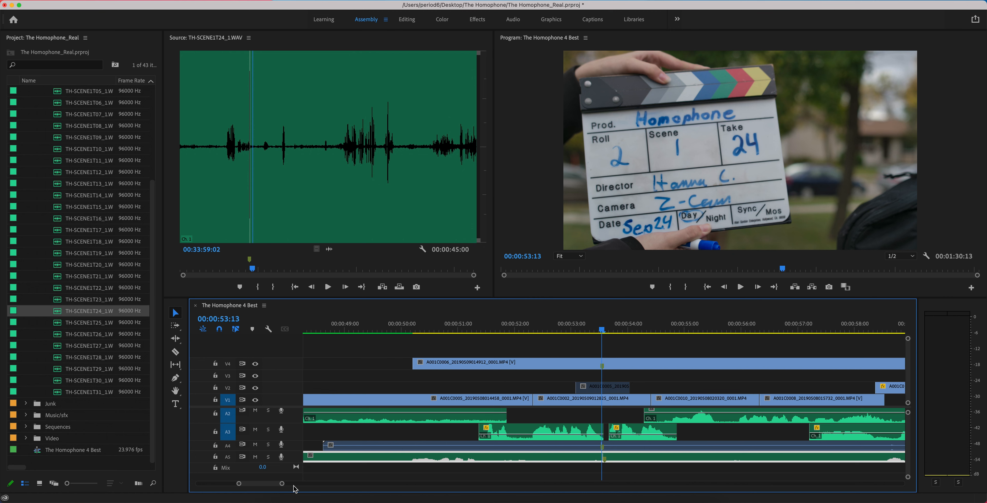
{"action": "left_click_drag", "start_coordinate": [282, 483], "coordinate": [255, 483]}
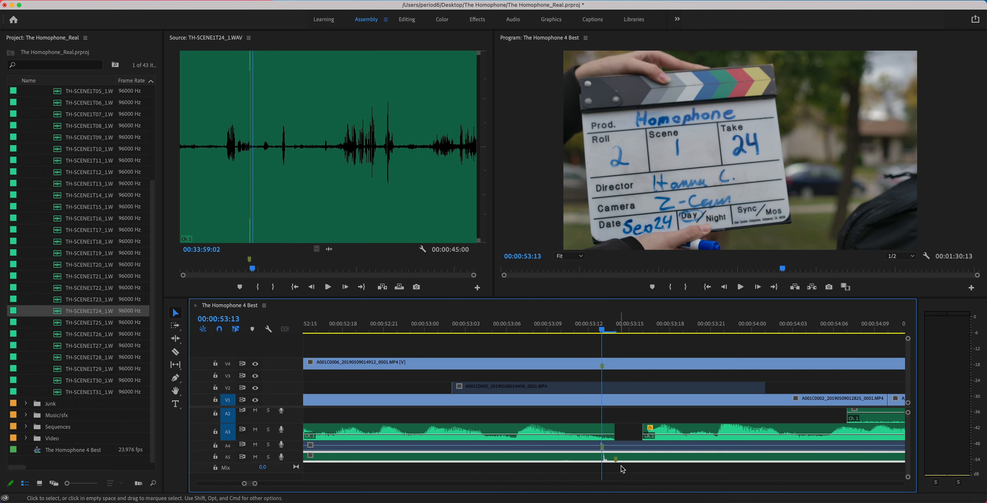
{"action": "left_click_drag", "start_coordinate": [626, 459], "coordinate": [632, 460]}
- Trim the take 24 audio's end to match the A001C0006 clip, and trim the starts of all three clips back to the original edit
{"action": "left_click_drag", "start_coordinate": [255, 483], "coordinate": [410, 485]}
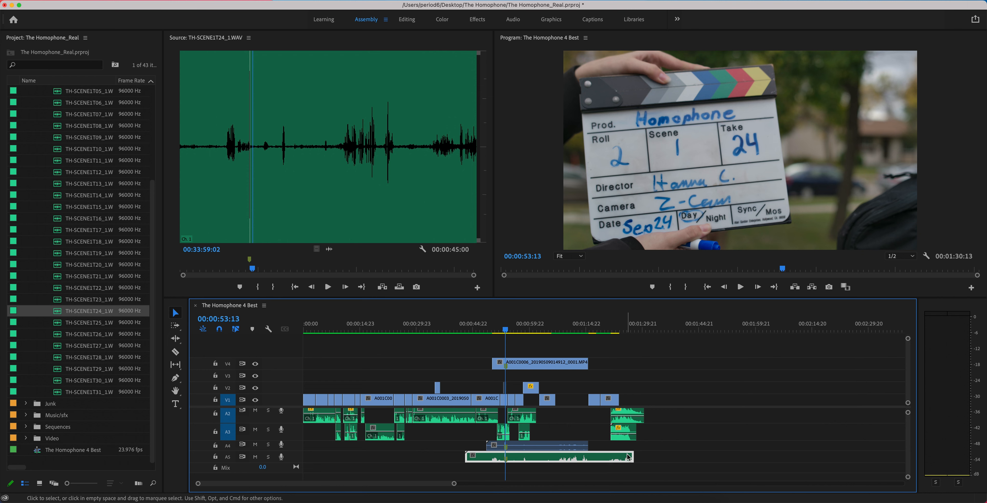
{"action": "left_click_drag", "start_coordinate": [628, 457], "coordinate": [587, 457]}
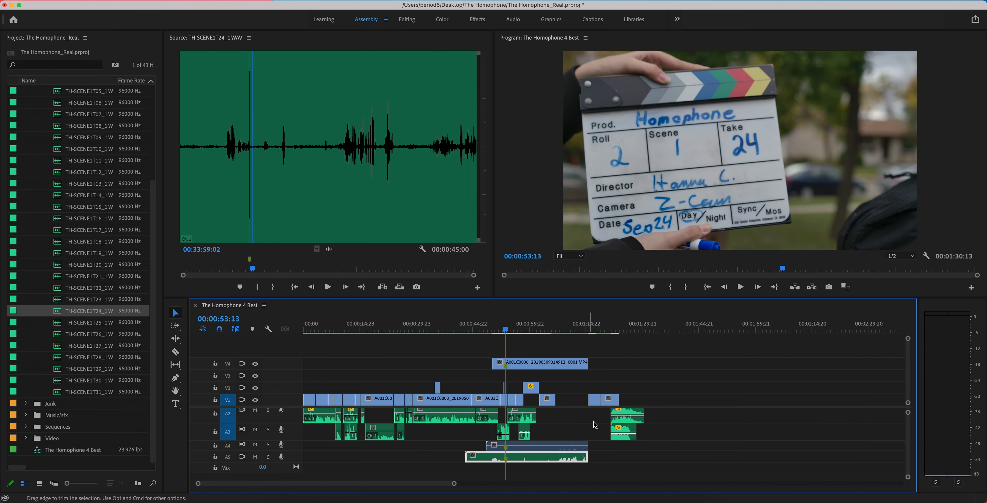
{"action": "left_click_drag", "start_coordinate": [494, 363], "coordinate": [555, 368]}
{"action": "left_click_drag", "start_coordinate": [461, 455], "coordinate": [550, 456]}
- Return the A001C0006 video to V1 and its camera audio to A1, and move the take 24 audio to A2
{"action": "left_click_drag", "start_coordinate": [575, 364], "coordinate": [576, 399]}
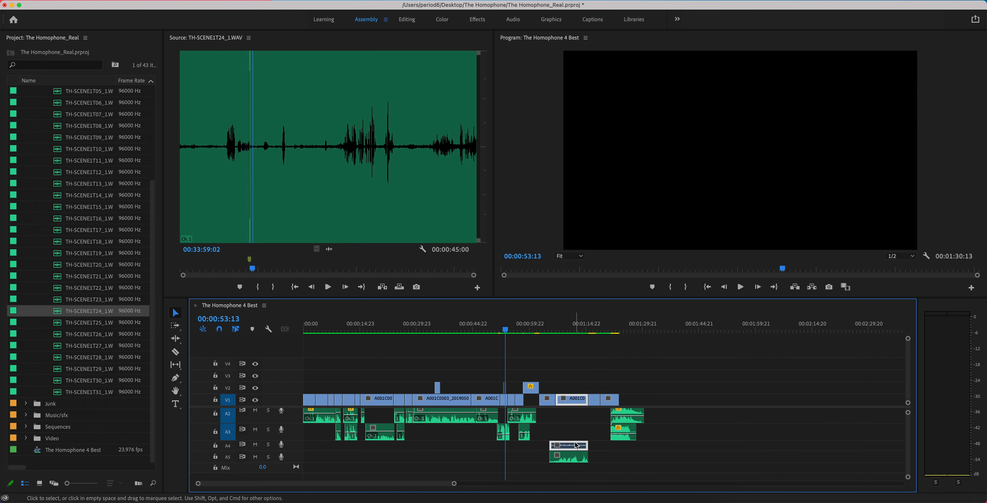
{"action": "mouse_move", "coordinate": [575, 440]}
{"action": "left_mouse_down"}
{"action": "mouse_move", "coordinate": [576, 416]}
{"action": "mouse_move", "coordinate": [579, 440]}
{"action": "left_mouse_up"}
{"action": "left_click", "coordinate": [578, 430]}
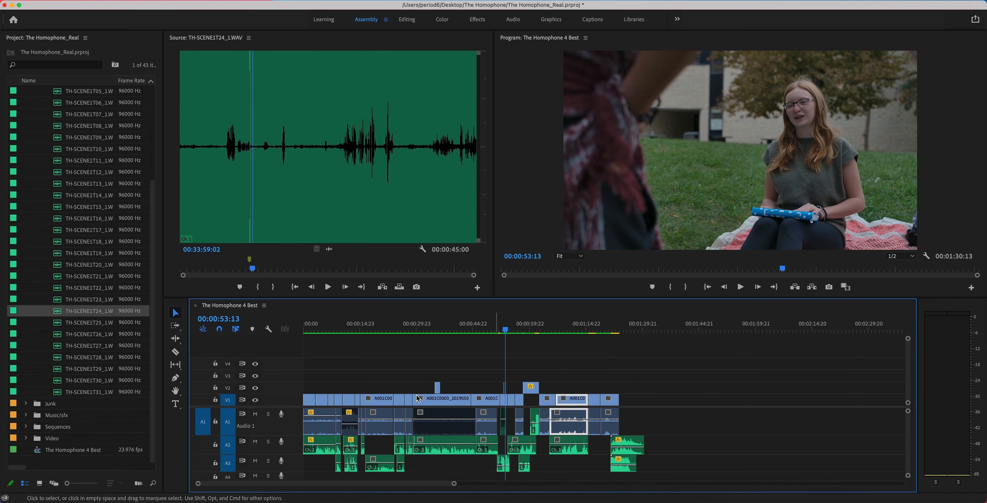
- Lock V1 and disable the A001C0006 camera audio on A1
{"action": "left_click", "coordinate": [216, 399]}
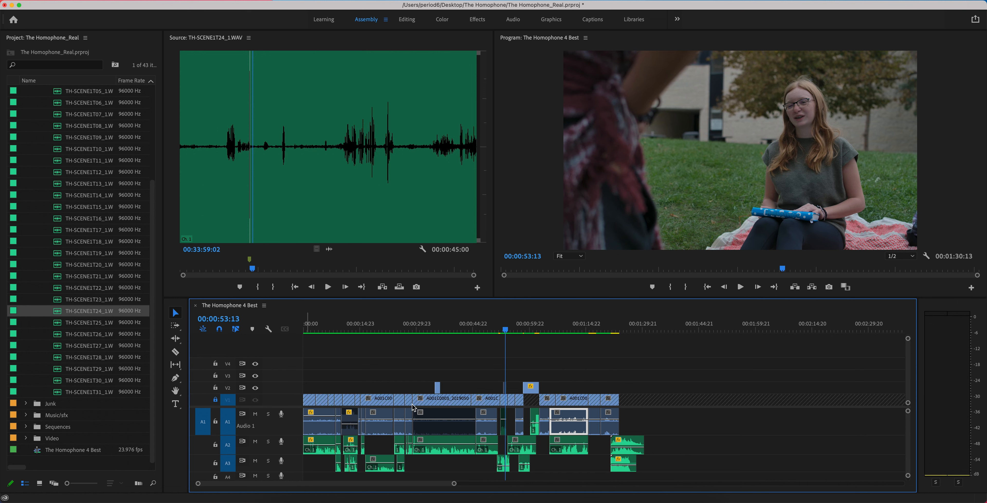
{"action": "right_click", "coordinate": [571, 415]}
{"action": "left_click", "coordinate": [592, 259]}
- Play the synced A001C0006 section to check the take 24 audio, and return the playhead to 00:01:07:08
{"action": "left_click", "coordinate": [551, 325]}
{"action": "key", "text": "space"}
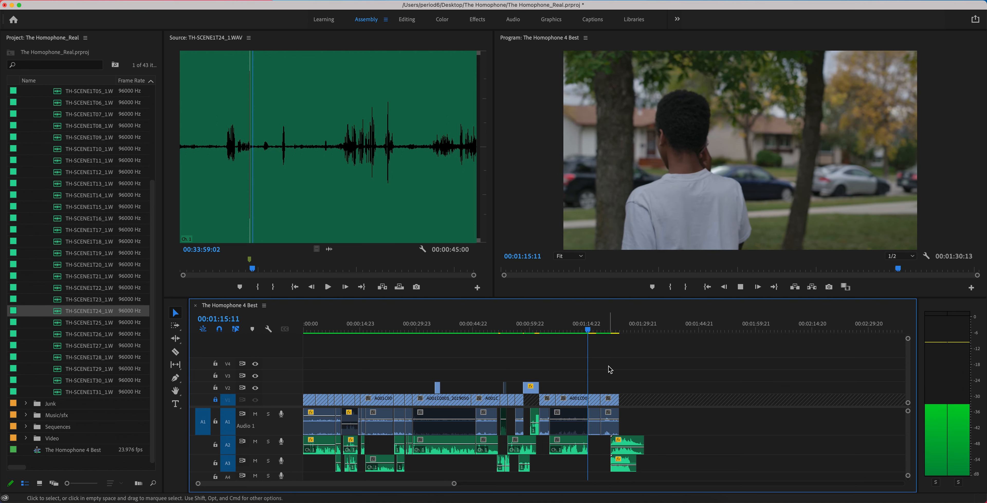
{"action": "key", "text": "space"}
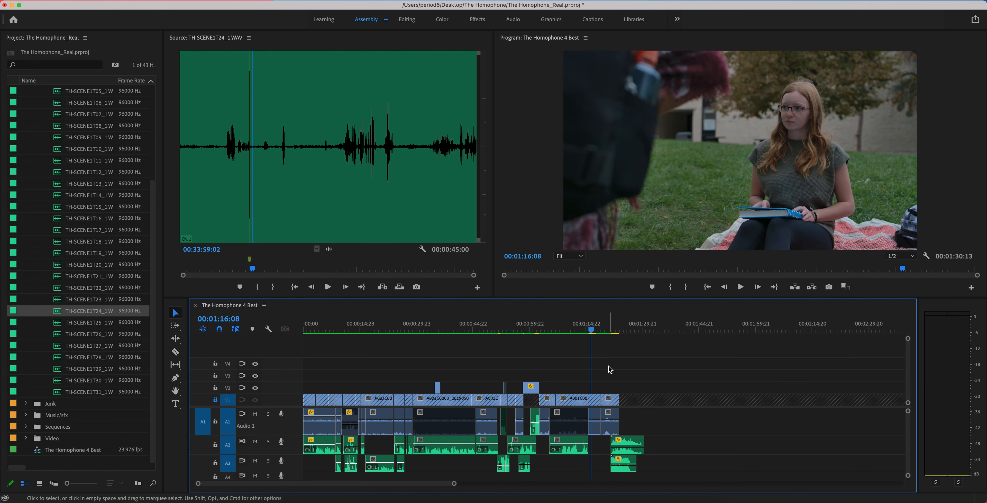
{"action": "left_click", "coordinate": [576, 440]}
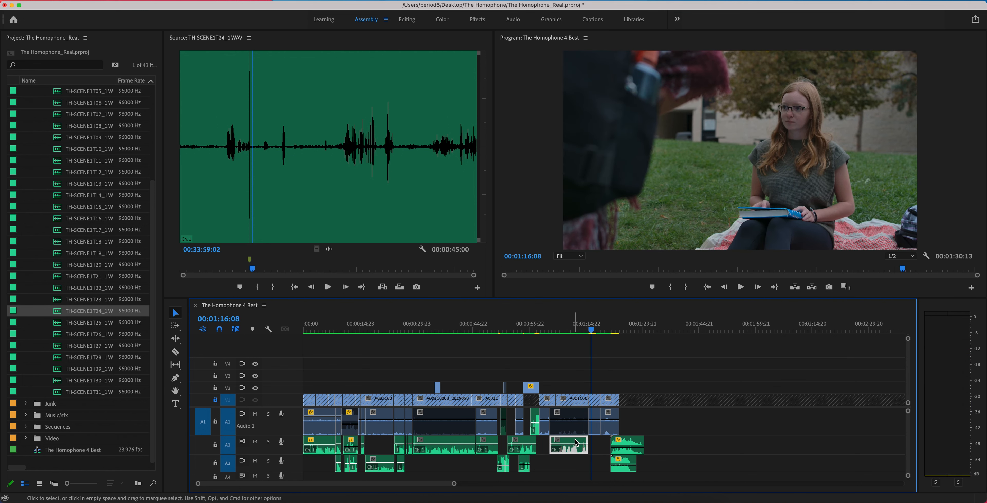
{"action": "left_click", "coordinate": [552, 331]}
{"action": "left_click_drag", "start_coordinate": [551, 339], "coordinate": [560, 340]}
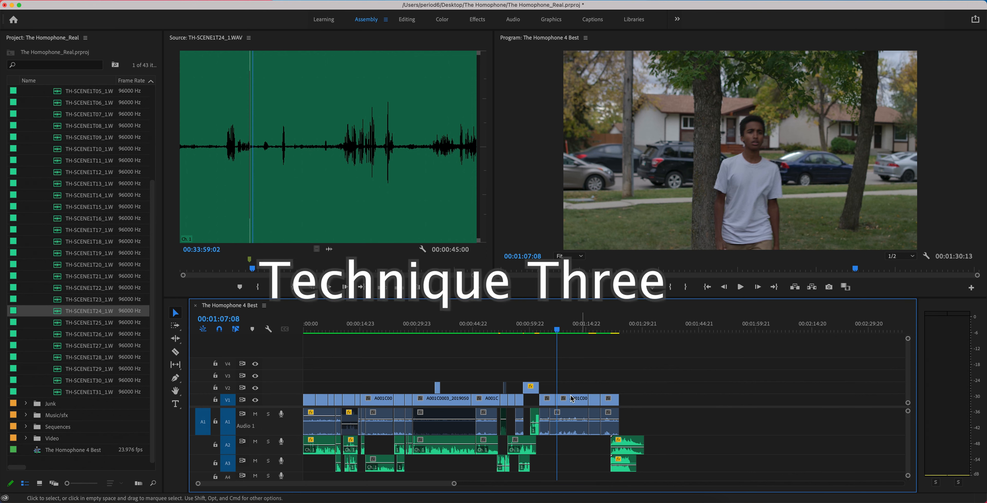
- Open the A001C0006 clip from V1 in the source monitor, cue it to 01:49:11:05 and switch from waveform to video view
{"action": "left_click", "coordinate": [572, 401]}
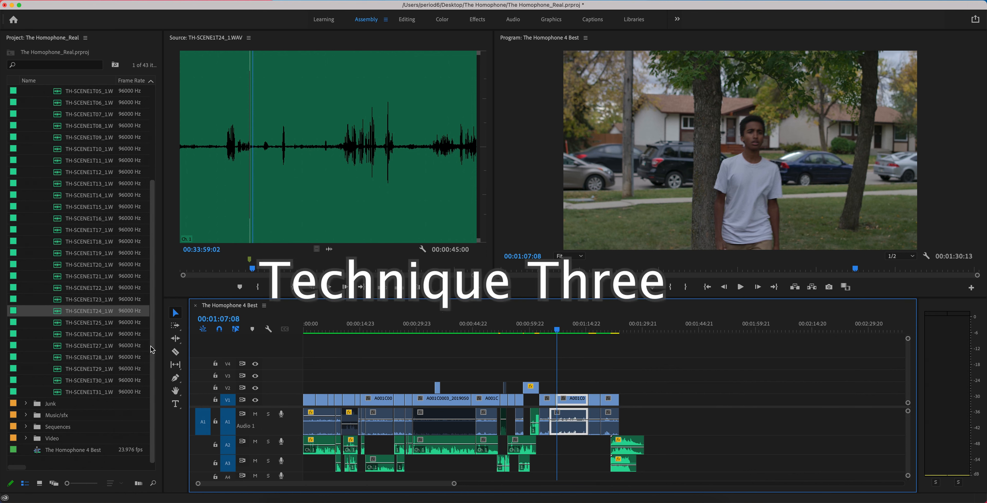
{"action": "left_click", "coordinate": [577, 388]}
{"action": "double_click", "coordinate": [569, 401]}
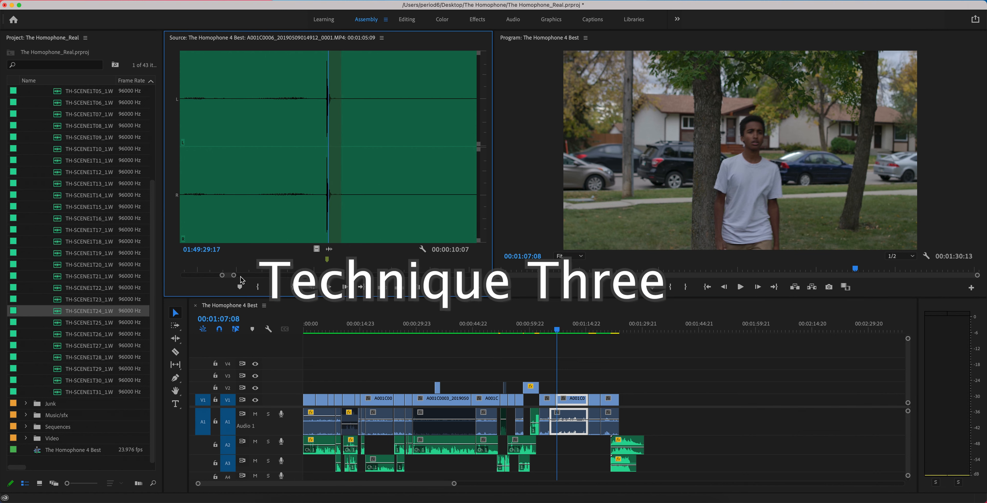
{"action": "left_click_drag", "start_coordinate": [233, 275], "coordinate": [472, 276]}
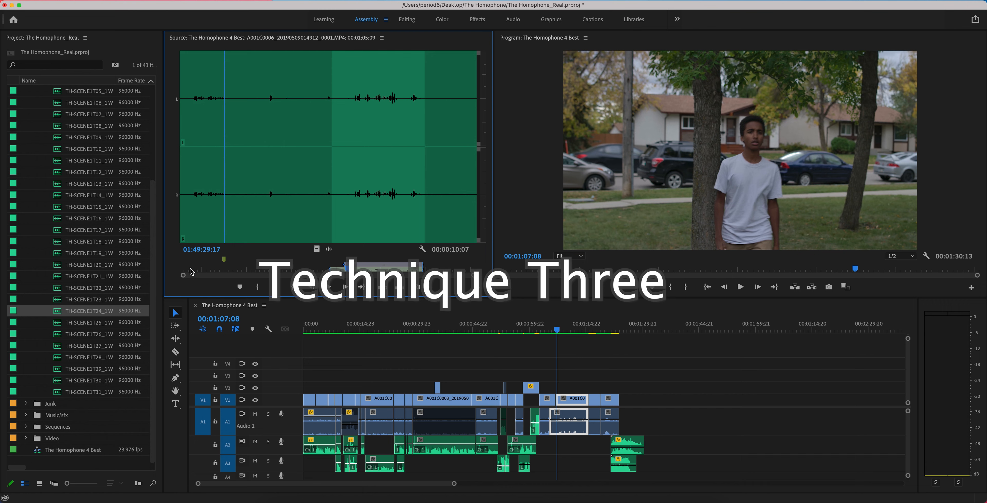
{"action": "left_click_drag", "start_coordinate": [190, 269], "coordinate": [181, 269]}
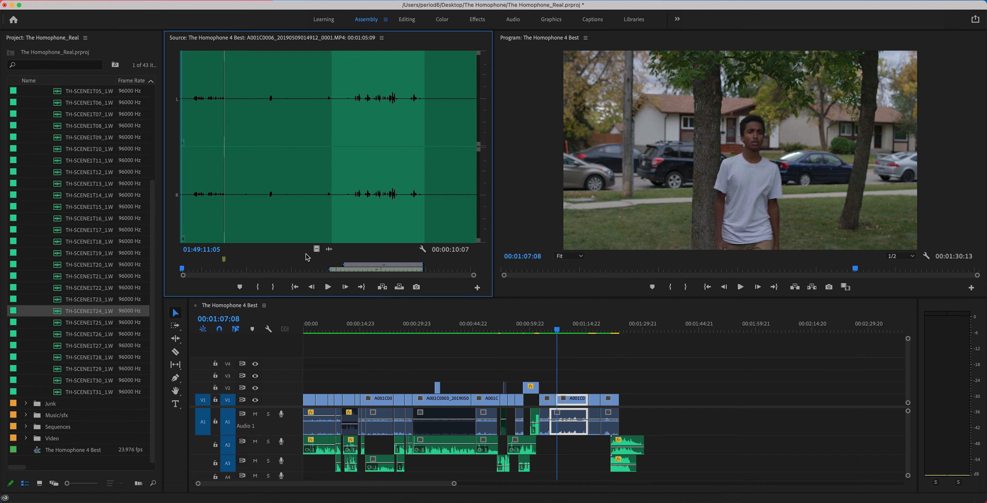
{"action": "left_click", "coordinate": [317, 249]}
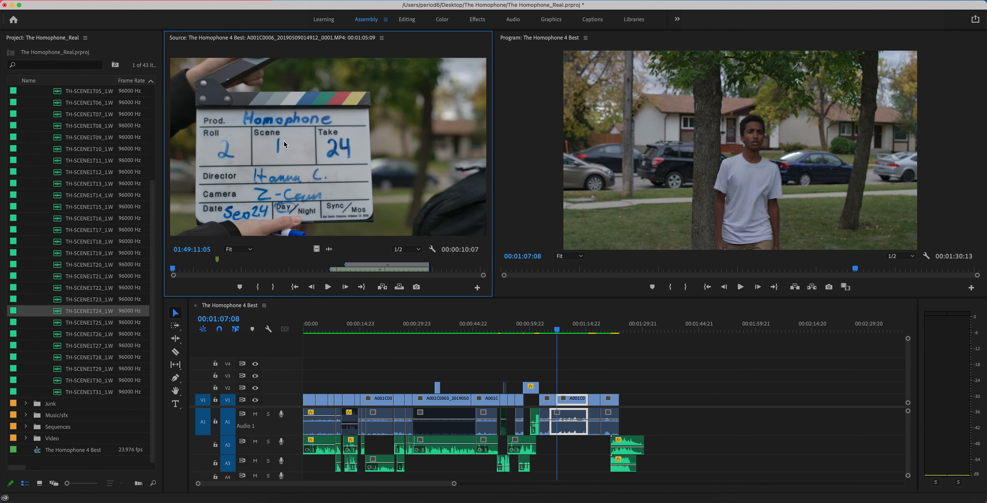
- Open TH-SCENE1T24_1.WAV in the source monitor and play the audio around its clap marker
{"action": "double_click", "coordinate": [57, 317]}
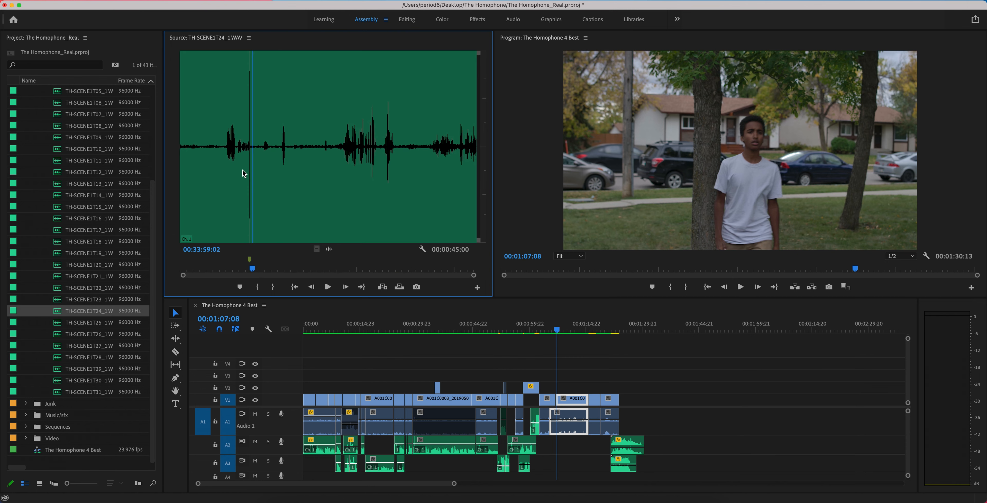
{"action": "key", "text": "j"}
{"action": "key", "text": "l"}
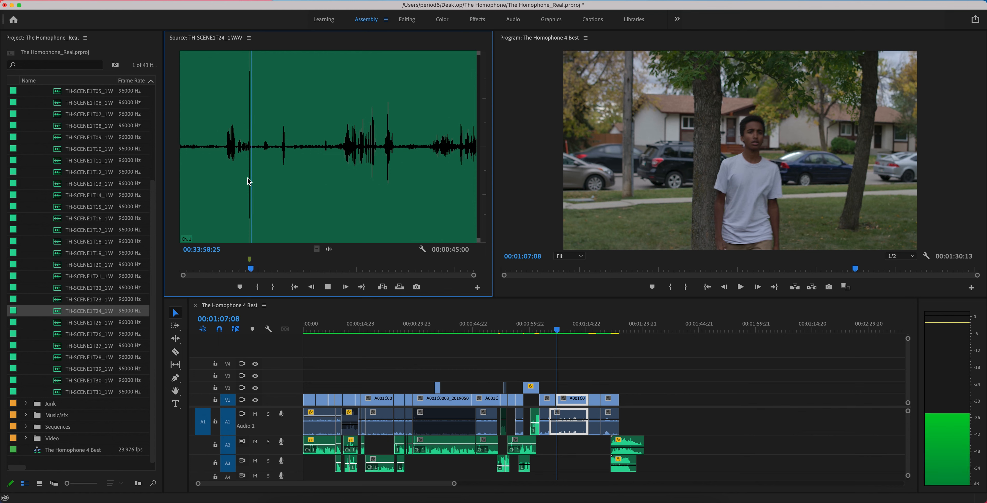
{"action": "key", "text": "k"}
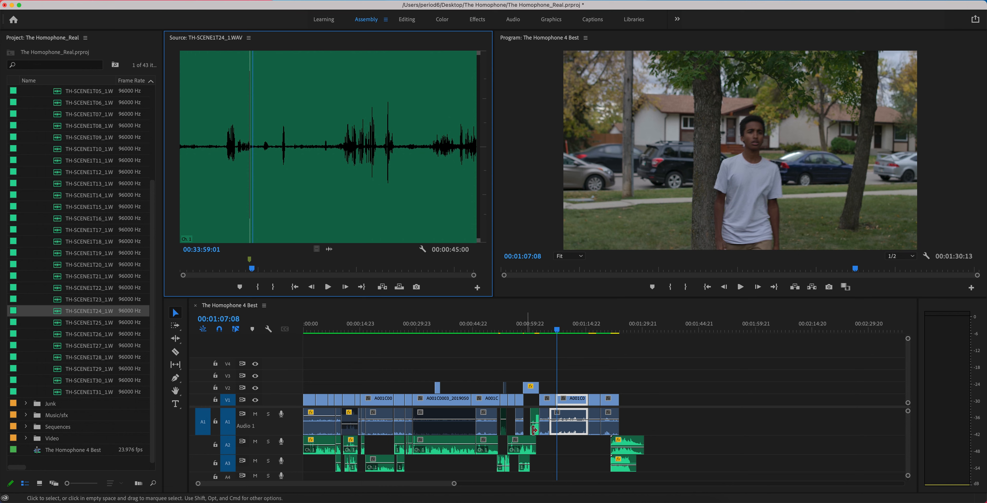
- Compare the A001C0006 camera audio waveform with the TH-SCENE1T24_1.WAV waveform in the source monitor
{"action": "double_click", "coordinate": [567, 431]}
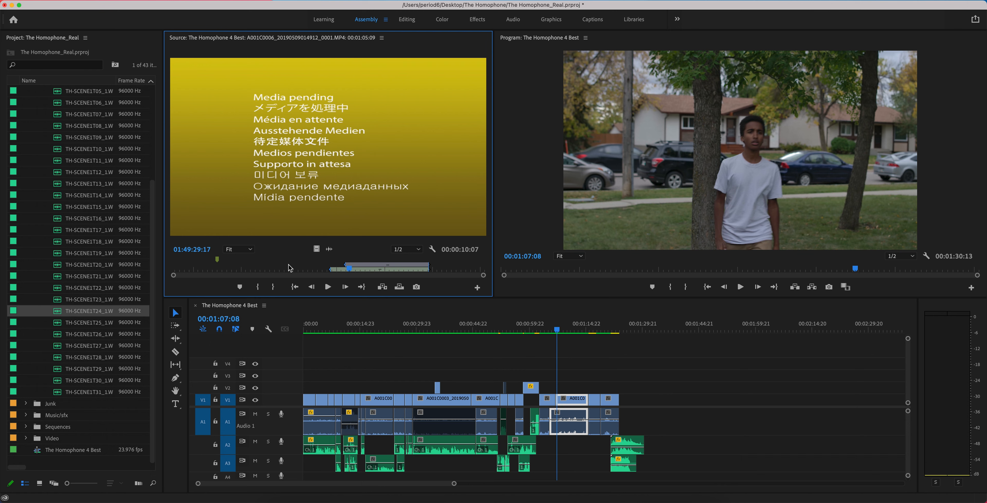
{"action": "left_click", "coordinate": [330, 250]}
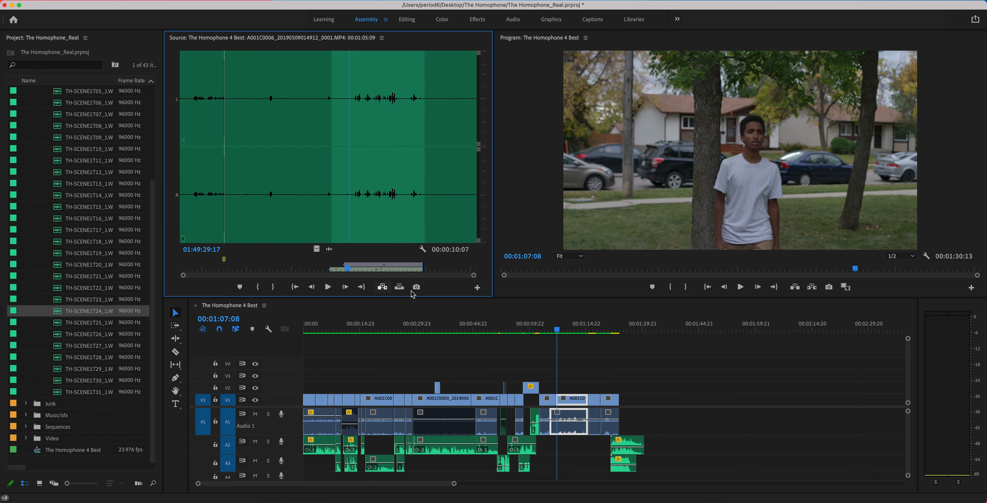
{"action": "double_click", "coordinate": [61, 311]}
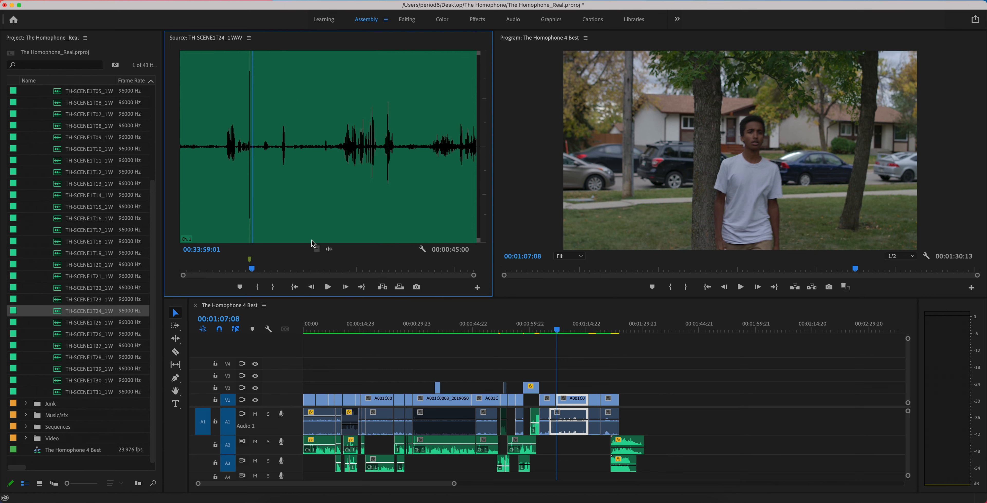
- Mark the matching dialogue in TH-SCENE1T24_1.WAV from 00:34:12:08 to 00:34:20:24 and play its beginning
{"action": "left_click", "coordinate": [340, 139]}
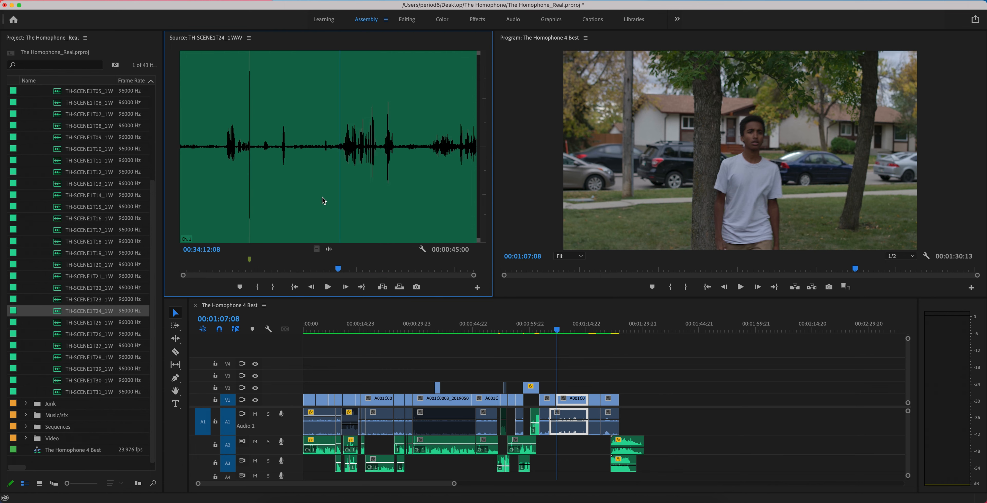
{"action": "left_click", "coordinate": [257, 287]}
{"action": "left_click", "coordinate": [396, 146]}
{"action": "left_click", "coordinate": [279, 287]}
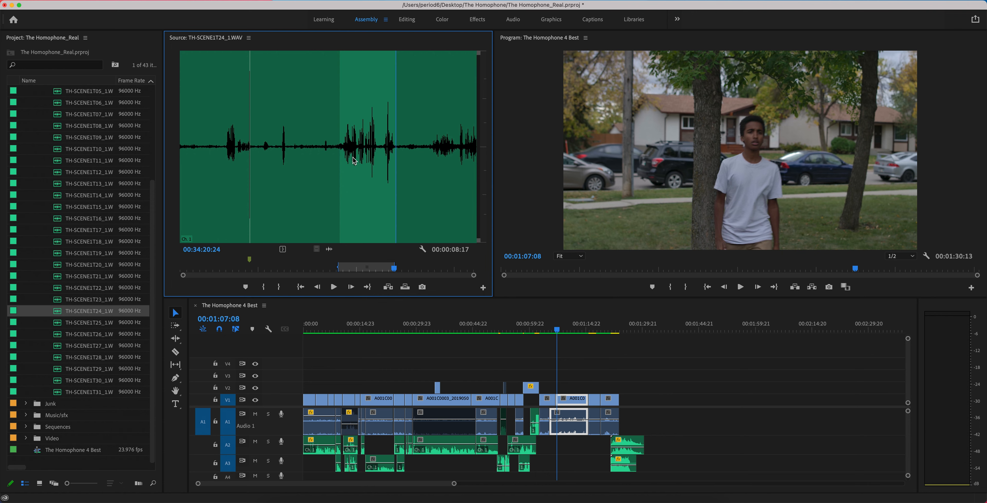
{"action": "left_click", "coordinate": [346, 152]}
{"action": "key", "text": "space"}
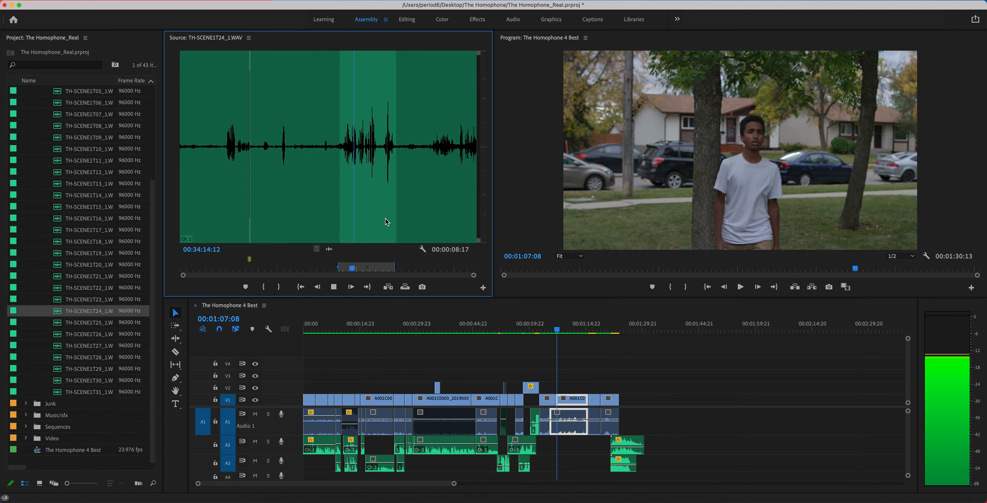
{"action": "key", "text": "space"}
- Place the marked take 24 audio on A2 beneath A001C0006 and extend both its ends past the camera audio
{"action": "left_click_drag", "start_coordinate": [330, 251], "coordinate": [558, 447]}
{"action": "left_click_drag", "start_coordinate": [454, 483], "coordinate": [354, 483]}
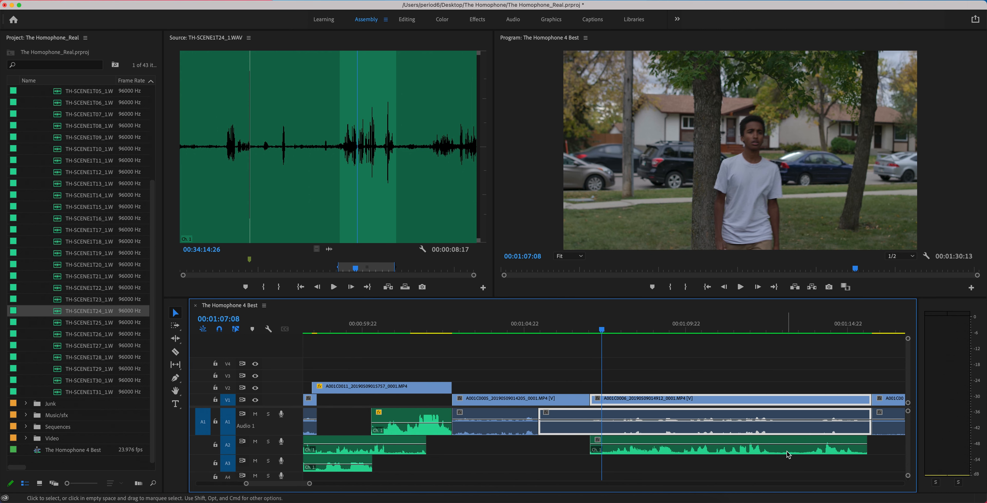
{"action": "scroll", "coordinate": [787, 454], "scroll_direction": "right", "scroll_amount": 5}
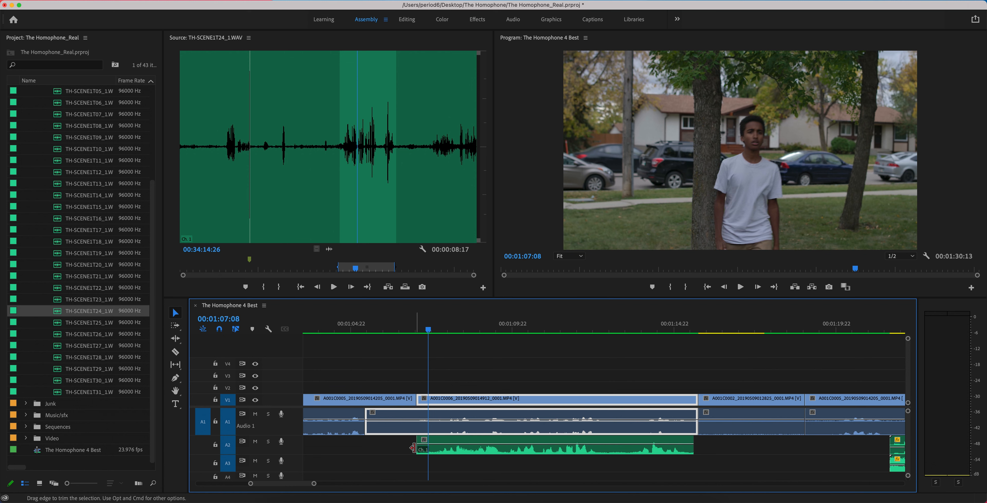
{"action": "left_click_drag", "start_coordinate": [412, 448], "coordinate": [361, 448]}
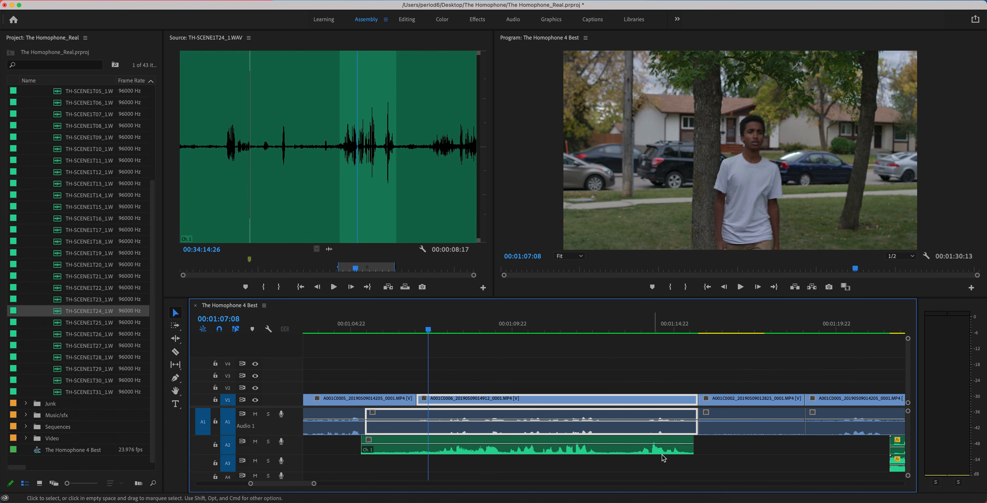
{"action": "left_click_drag", "start_coordinate": [691, 447], "coordinate": [738, 448]}
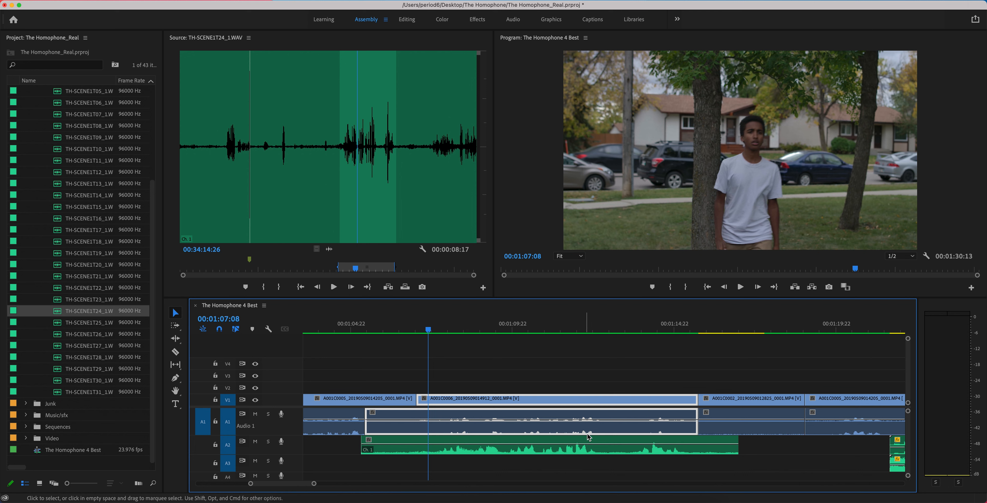
- Slide the take 24 audio on A2 to match its waveform peaks to the camera audio around 00:01:12:08, and play up to 00:01:14:12
{"action": "left_click", "coordinate": [592, 329]}
{"action": "left_click_drag", "start_coordinate": [314, 483], "coordinate": [282, 484]}
{"action": "left_click_drag", "start_coordinate": [549, 446], "coordinate": [587, 452]}
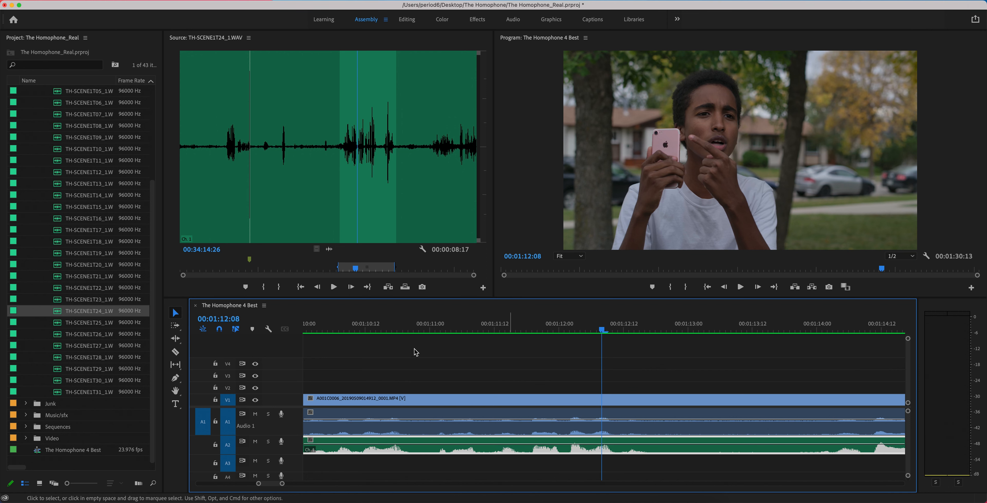
{"action": "left_click", "coordinate": [436, 329]}
{"action": "left_click_drag", "start_coordinate": [437, 328], "coordinate": [881, 416]}
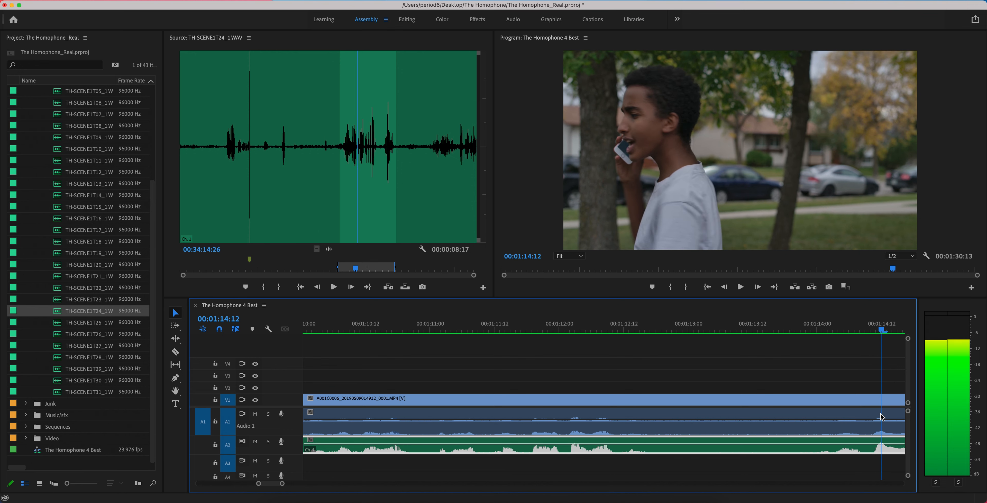
- Trim both ends of the take 24 audio on A2 to the length of the A001C0006 camera audio
{"action": "left_click_drag", "start_coordinate": [282, 483], "coordinate": [297, 484]}
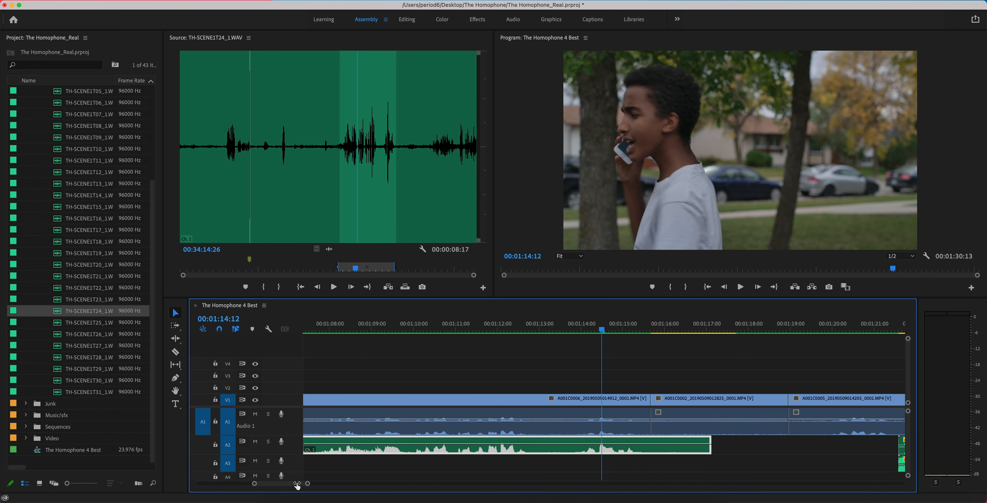
{"action": "left_click_drag", "start_coordinate": [711, 447], "coordinate": [651, 447]}
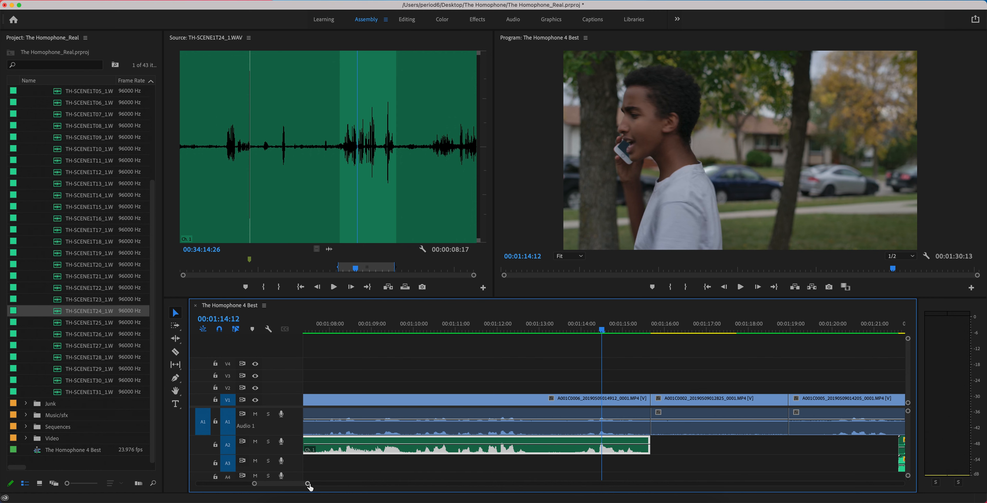
{"action": "left_click_drag", "start_coordinate": [307, 483], "coordinate": [321, 484]}
{"action": "left_click_drag", "start_coordinate": [359, 445], "coordinate": [357, 445]}
- Lock V1 to disable only the A001C0006 camera audio on A1, and unlock V1 again
{"action": "left_click", "coordinate": [396, 431]}
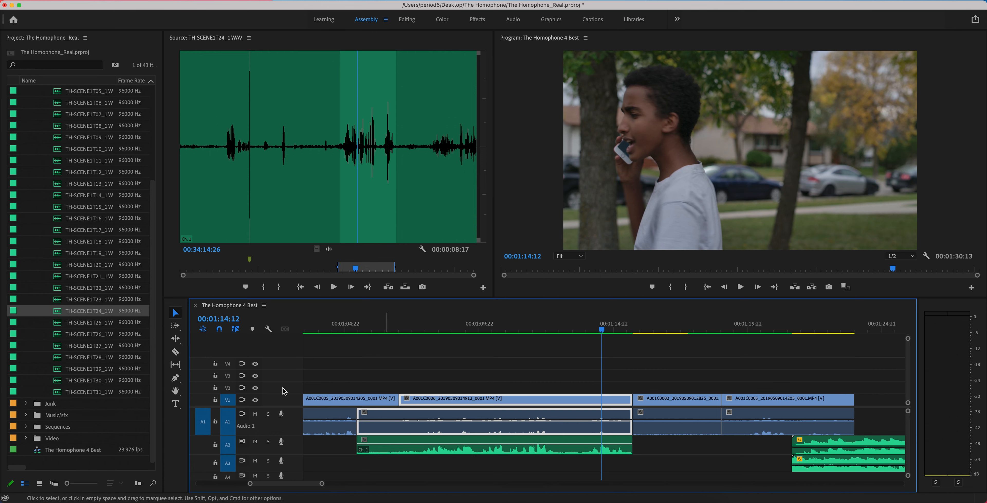
{"action": "left_click", "coordinate": [215, 399]}
{"action": "right_click", "coordinate": [414, 430]}
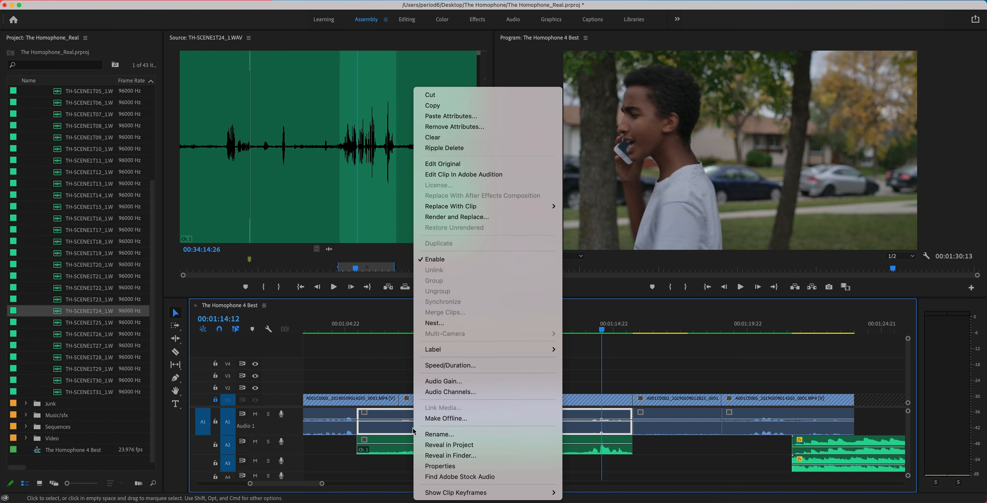
{"action": "left_click", "coordinate": [429, 258]}
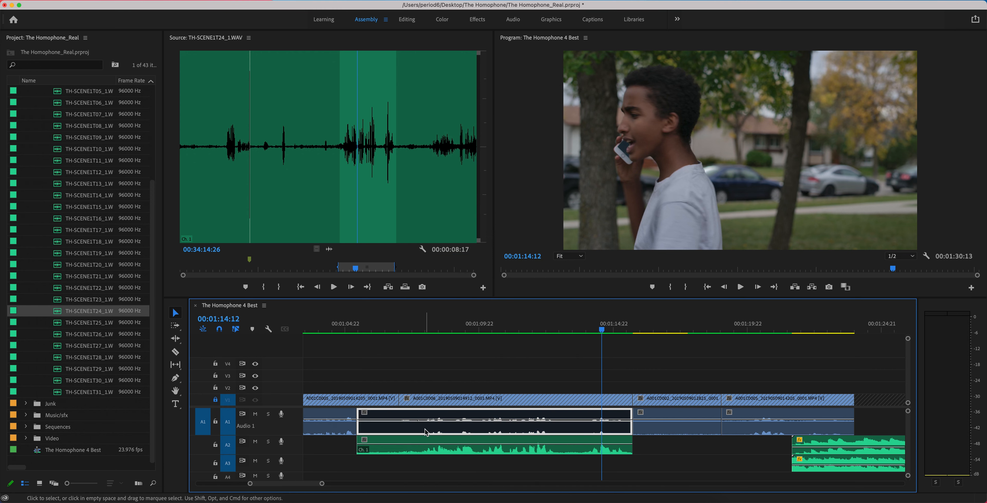
{"action": "left_click", "coordinate": [448, 385]}
{"action": "left_click", "coordinate": [215, 399]}
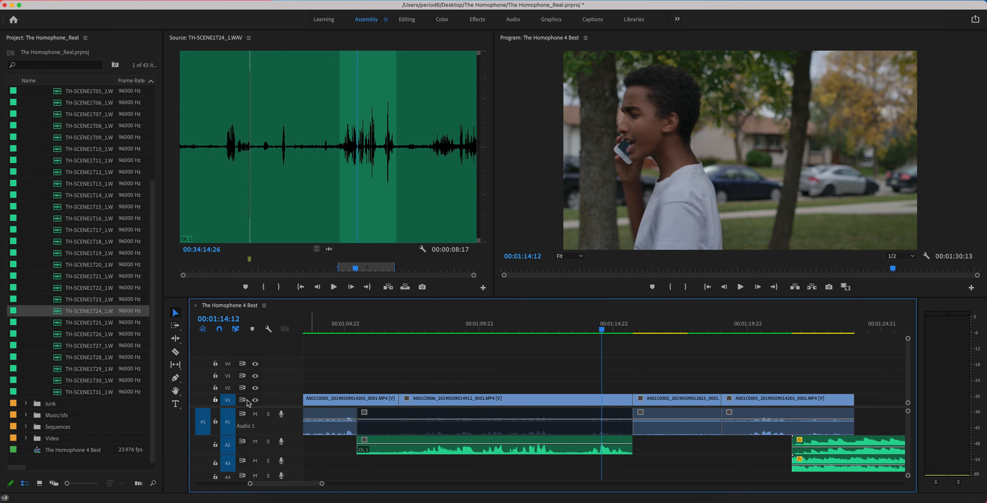
- Group the A001C0006 video, its disabled camera audio and the take 24 audio on A2
{"action": "left_click", "coordinate": [490, 417]}
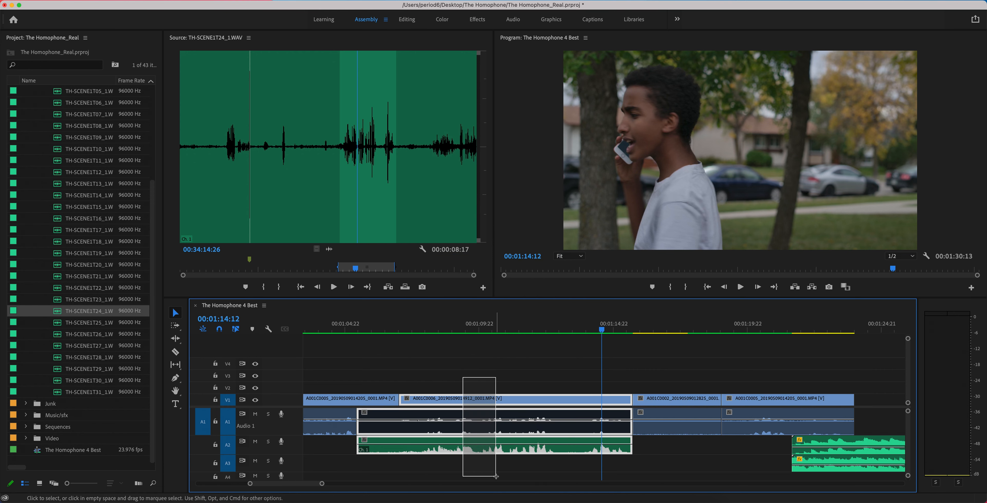
{"action": "right_click", "coordinate": [485, 399]}
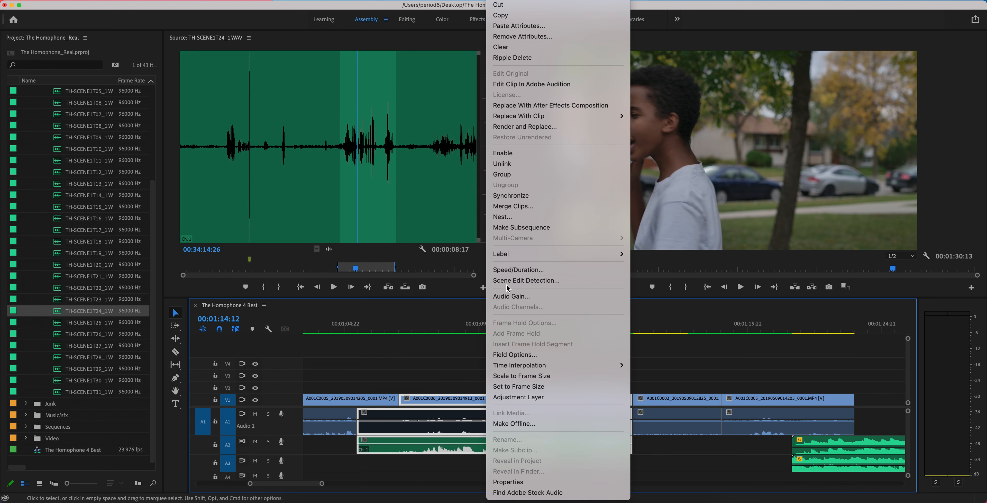
{"action": "left_click", "coordinate": [502, 174]}
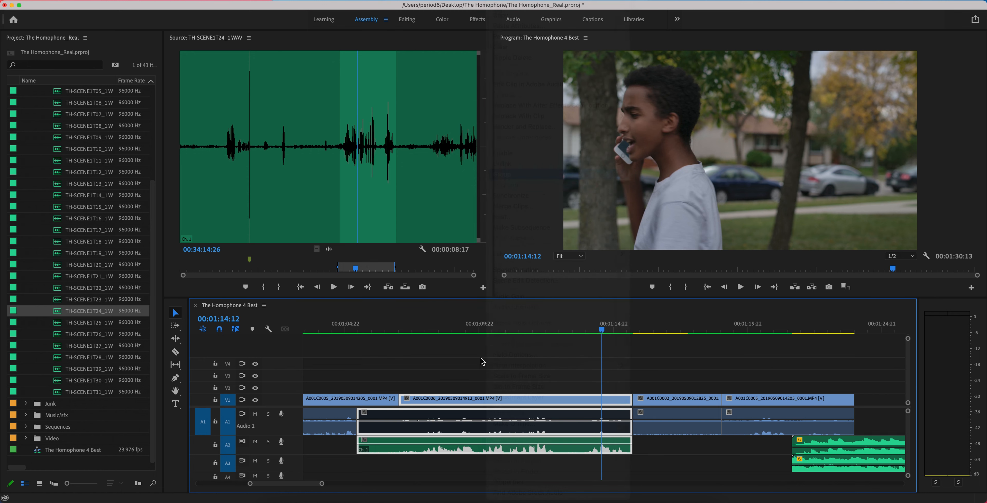
- Select the A001C0006 group and the two following clips in turn to check which video and audio are tied together
{"action": "left_click", "coordinate": [476, 409]}
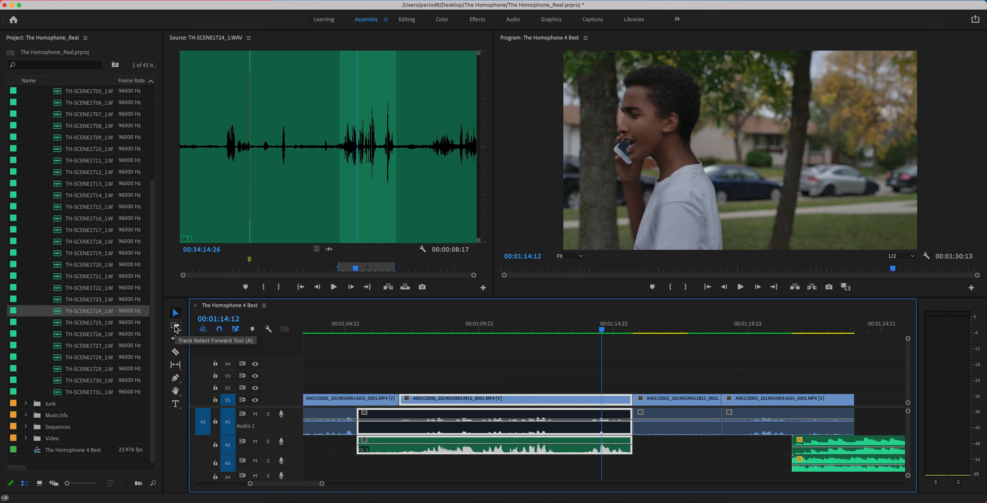
{"action": "left_click", "coordinate": [449, 385]}
{"action": "left_click", "coordinate": [451, 401]}
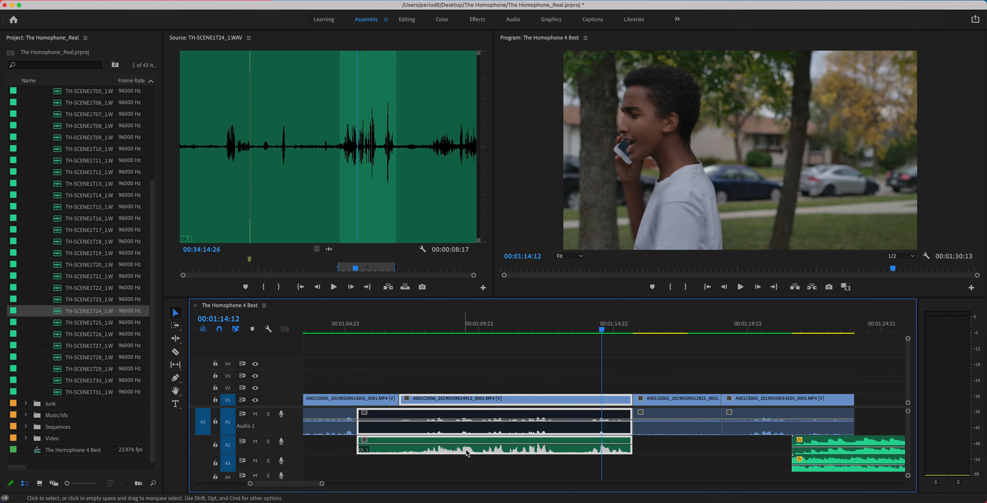
{"action": "left_click", "coordinate": [659, 399]}
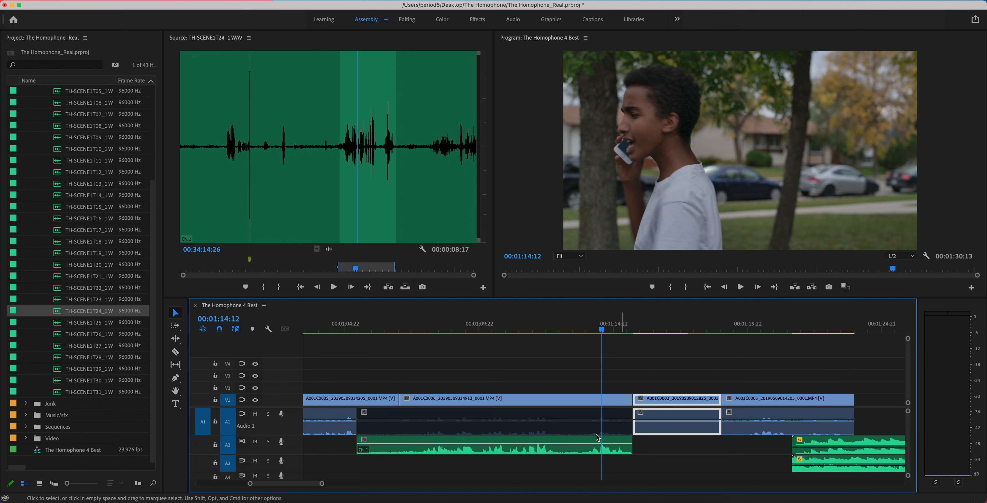
{"action": "left_click", "coordinate": [555, 399]}
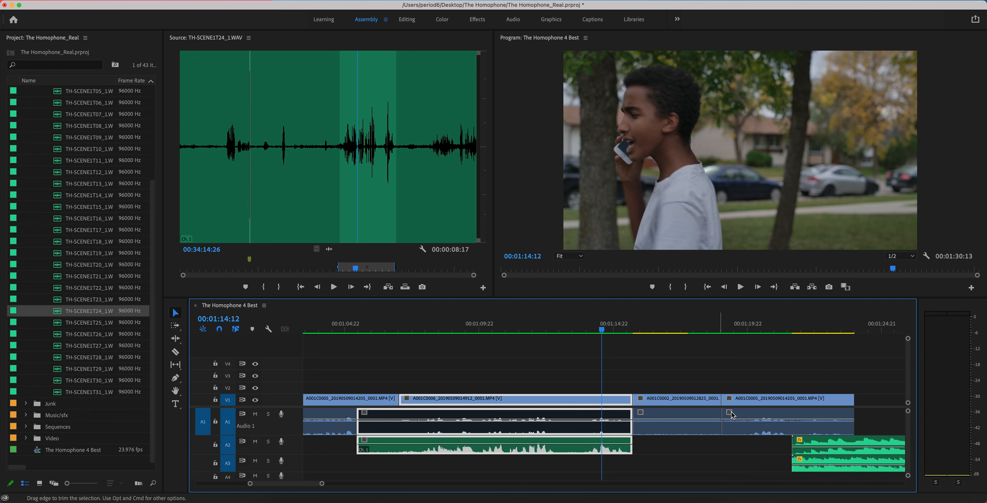
{"action": "left_click", "coordinate": [808, 399]}
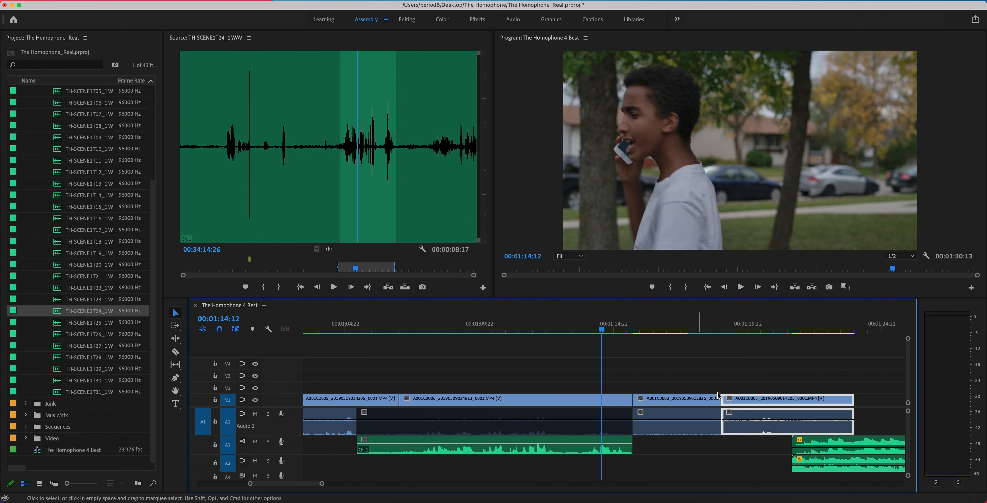
{"action": "left_click_drag", "start_coordinate": [769, 376], "coordinate": [749, 433]}
{"action": "left_click", "coordinate": [732, 375]}
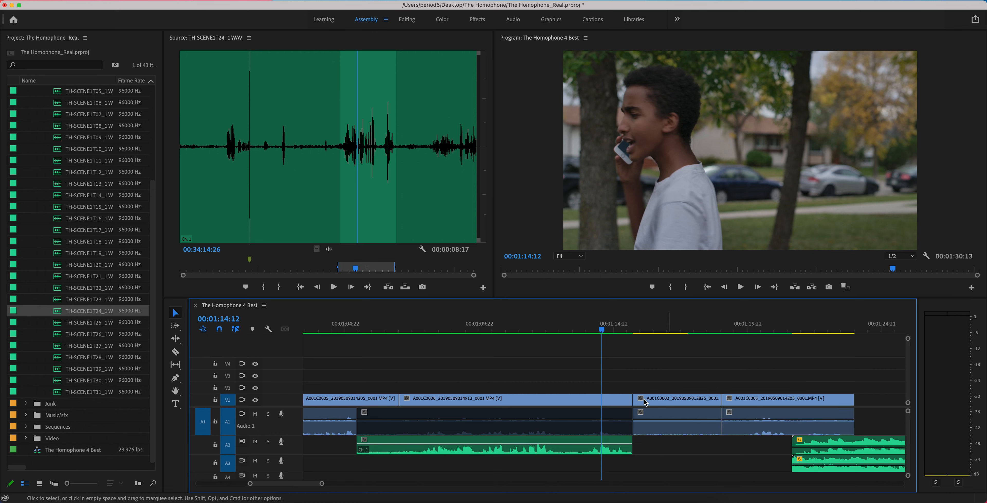
- Review the earlier clips and the rest of the sequence to check how each video clip's audio is linked or grouped
{"action": "scroll", "coordinate": [570, 423], "scroll_direction": "up", "scroll_amount": 5}
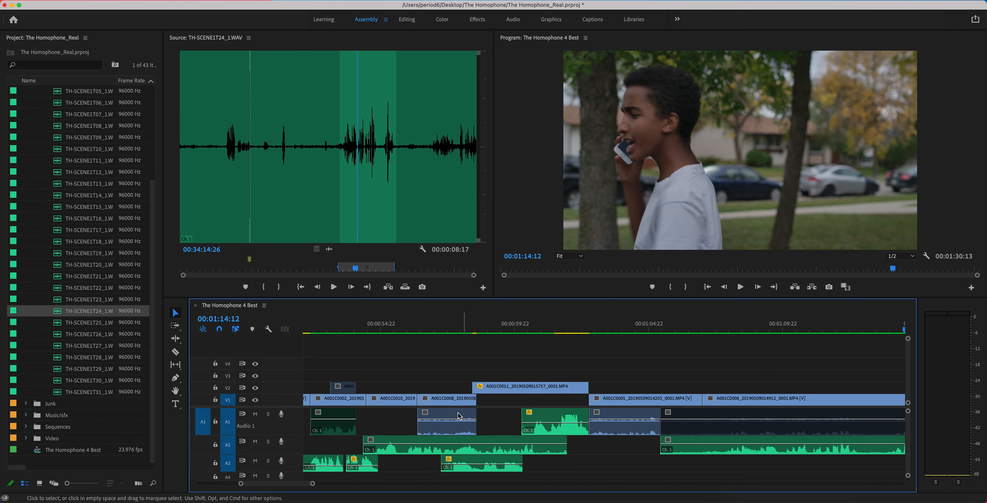
{"action": "left_click", "coordinate": [447, 400]}
{"action": "left_click", "coordinate": [392, 401]}
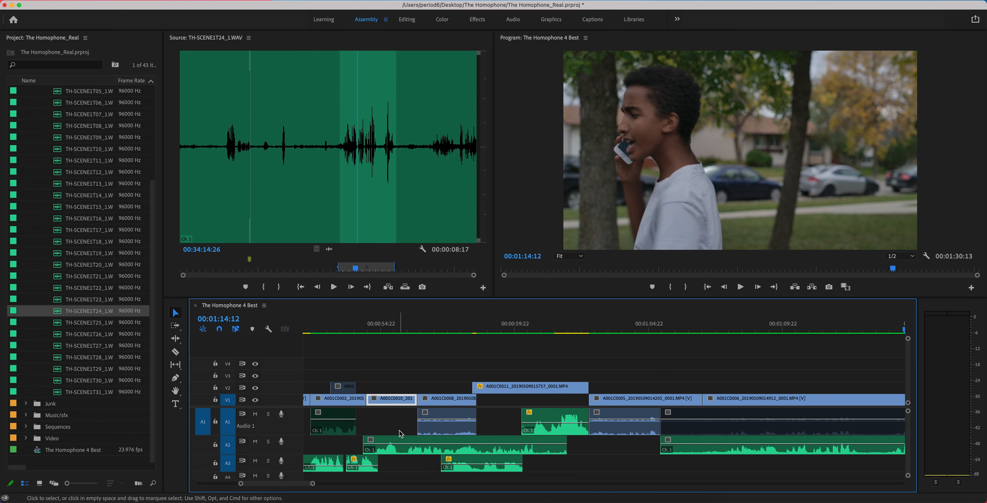
{"action": "scroll", "coordinate": [401, 433], "scroll_direction": "up", "scroll_amount": 5}
{"action": "scroll", "coordinate": [402, 433], "scroll_direction": "up", "scroll_amount": 2}
{"action": "left_click", "coordinate": [440, 402]}
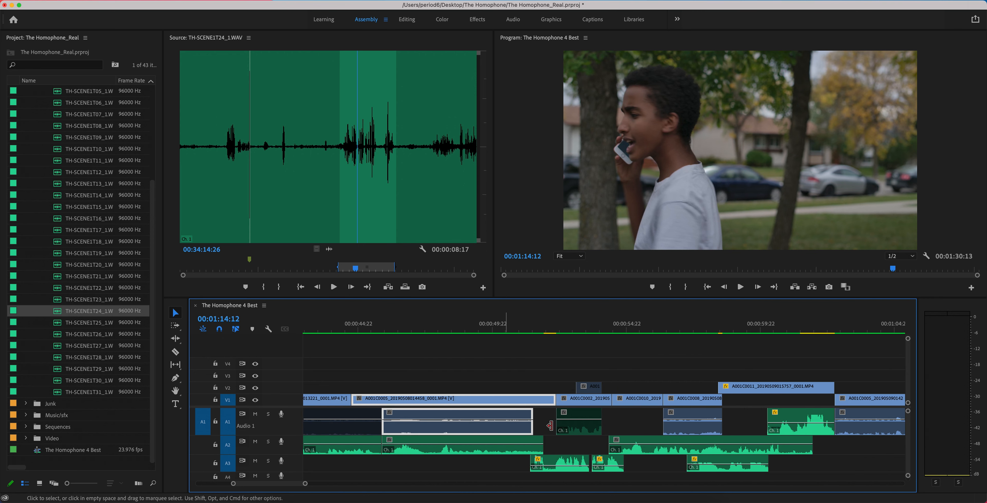
{"action": "scroll", "coordinate": [619, 447], "scroll_direction": "down", "scroll_amount": 5}
{"action": "scroll", "coordinate": [619, 446], "scroll_direction": "down", "scroll_amount": 5}
{"action": "left_click", "coordinate": [597, 423]}
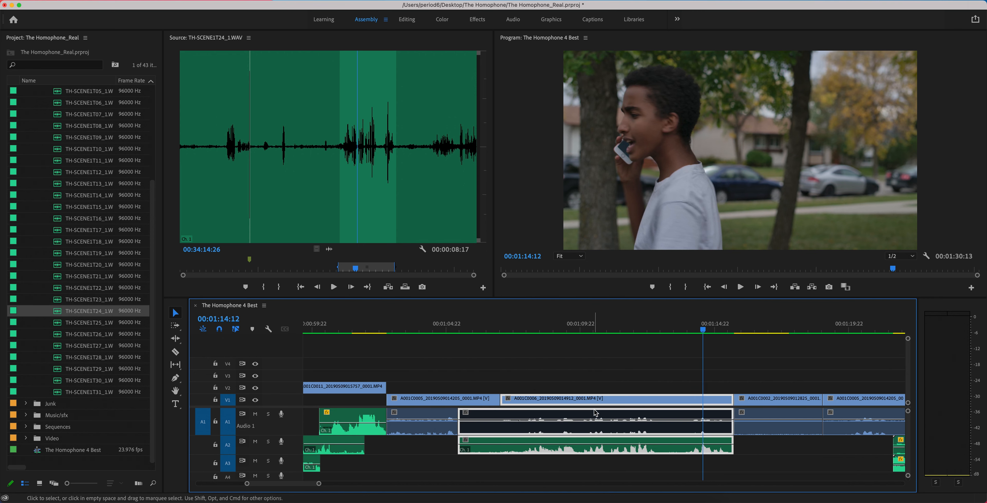
{"action": "scroll", "coordinate": [567, 440], "scroll_direction": "down", "scroll_amount": 5}
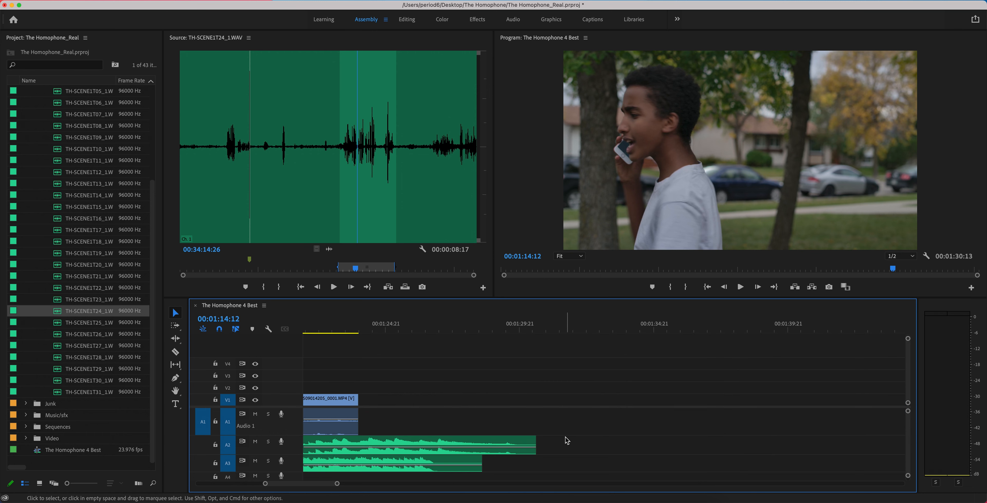
{"action": "left_click_drag", "start_coordinate": [337, 484], "coordinate": [364, 484]}
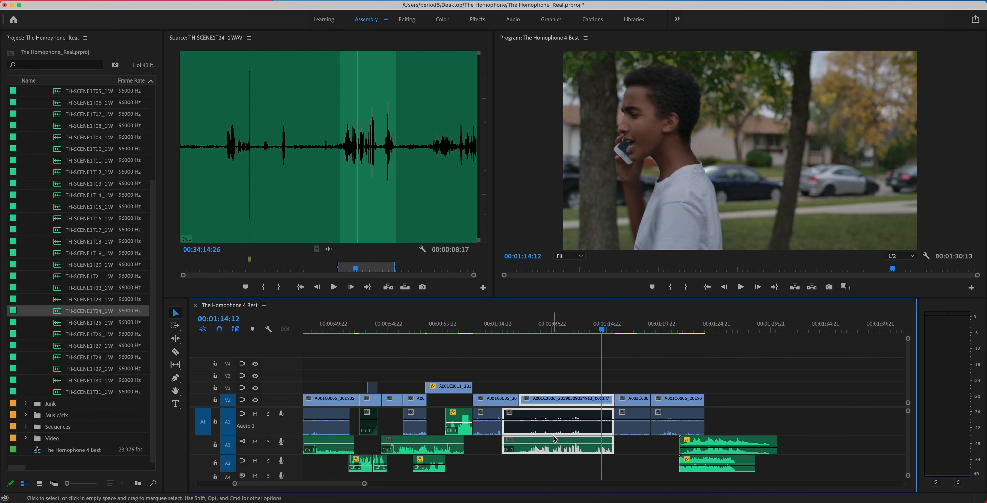
{"action": "left_click", "coordinate": [555, 474]}
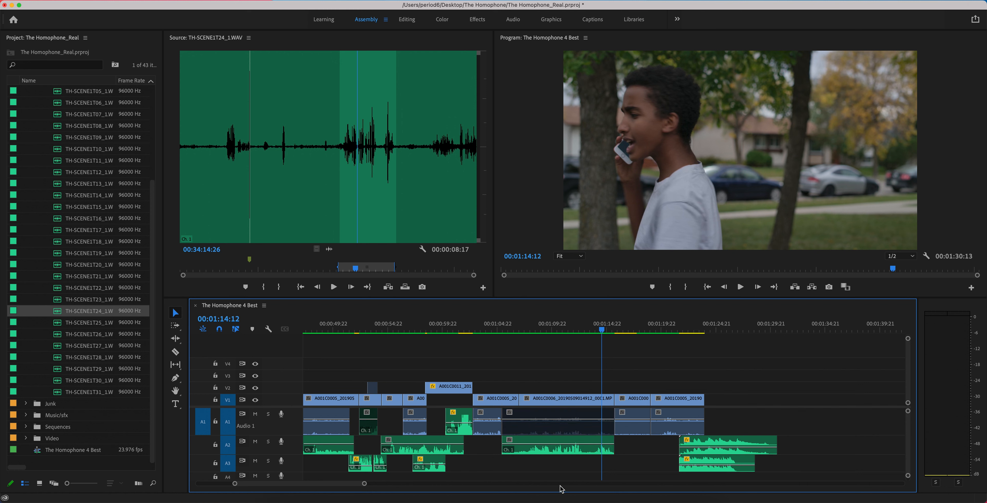